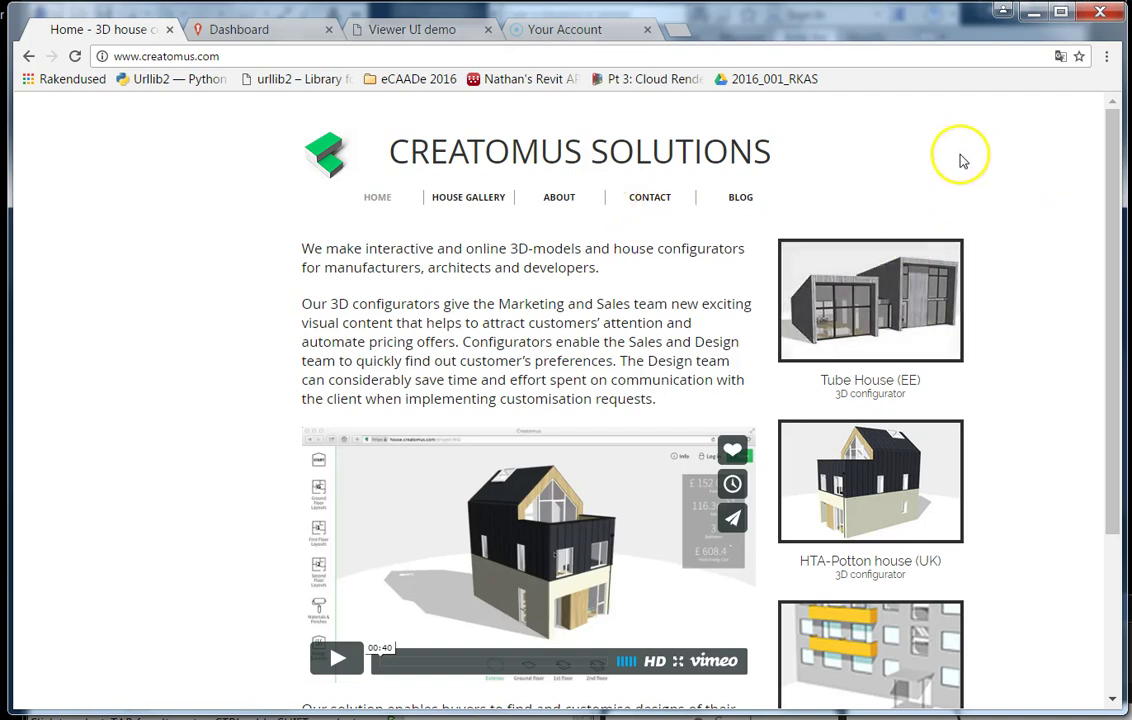
# Show the bimsync HTA Potton houses dashboard after briefly bringing the Revit window forward
pyautogui.click(267, 36)
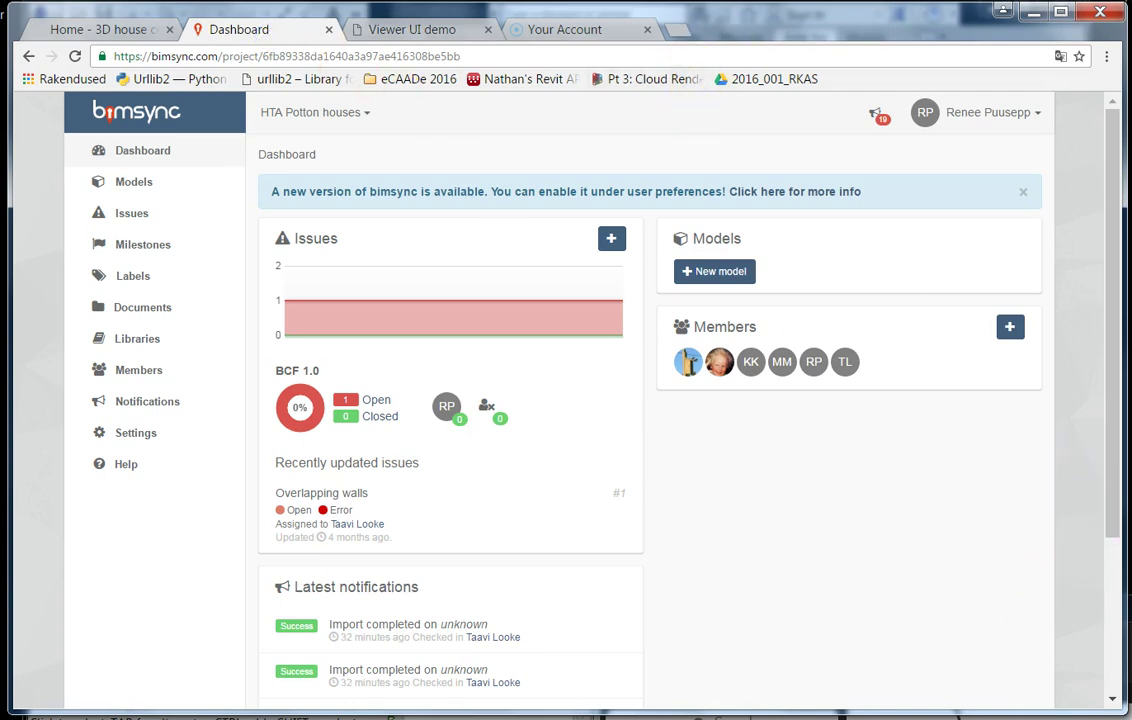
pyautogui.click(71, 662)
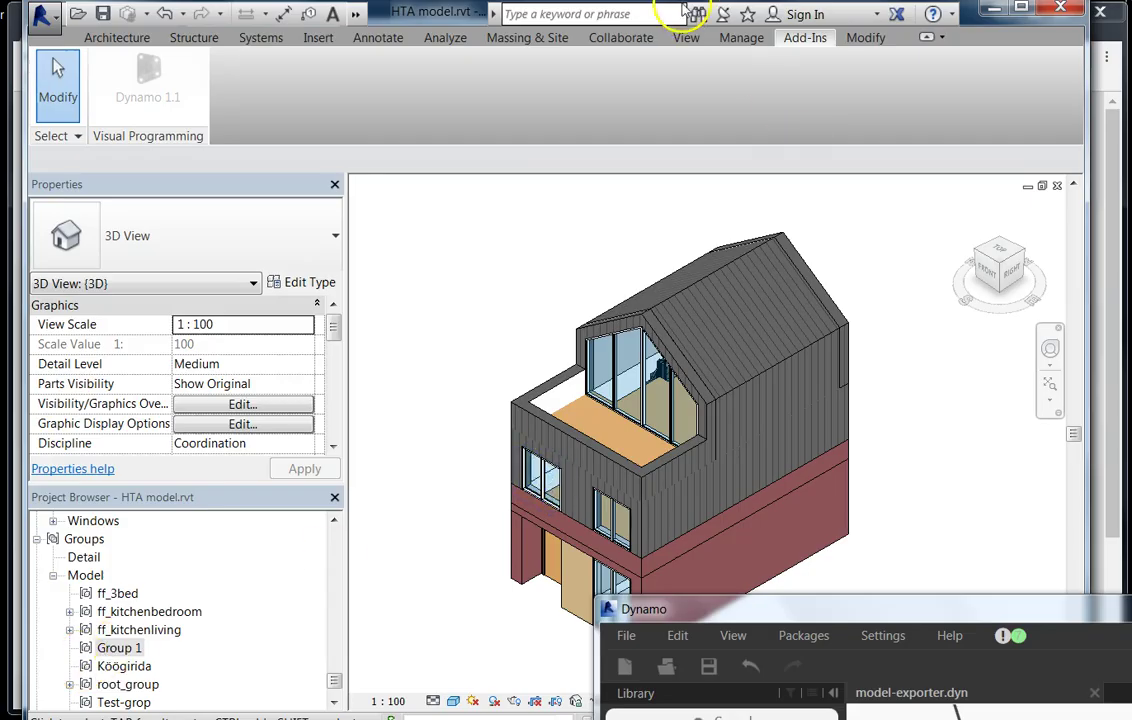
pyautogui.moveTo(430, 14); pyautogui.dragTo(412, 248)
pyautogui.click(272, 28)
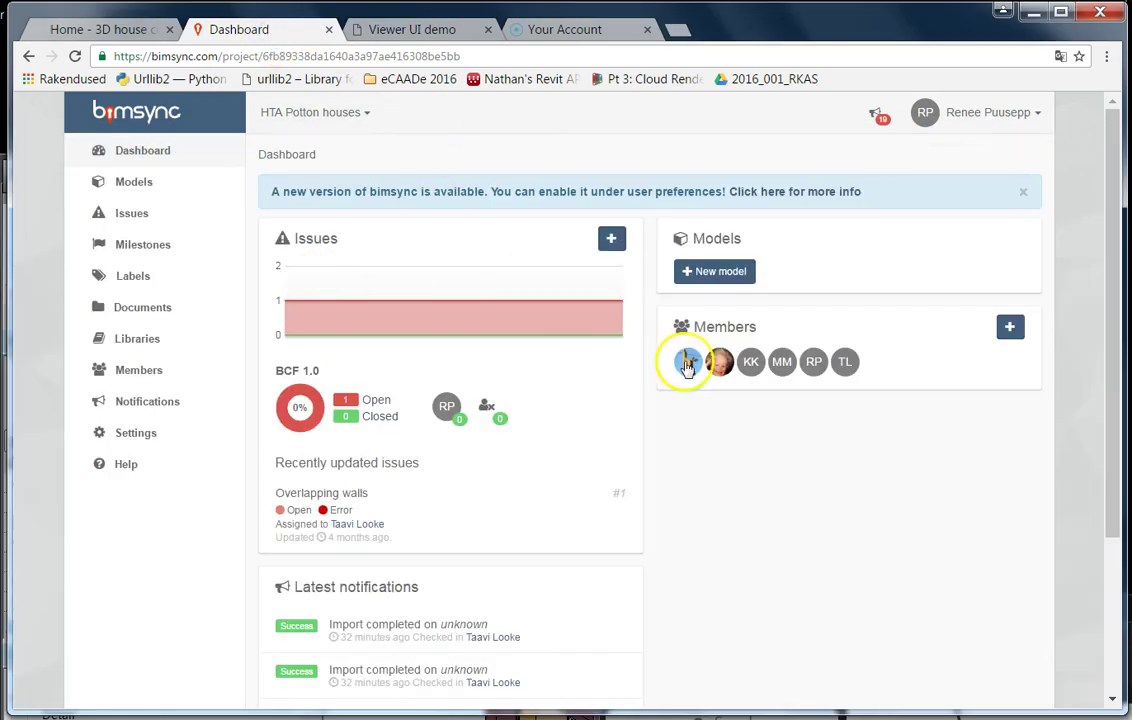
# Swap the house's upper-storey group from up_3story to Model Group : up_2story
pyautogui.hotkey('alt', 'Tab')
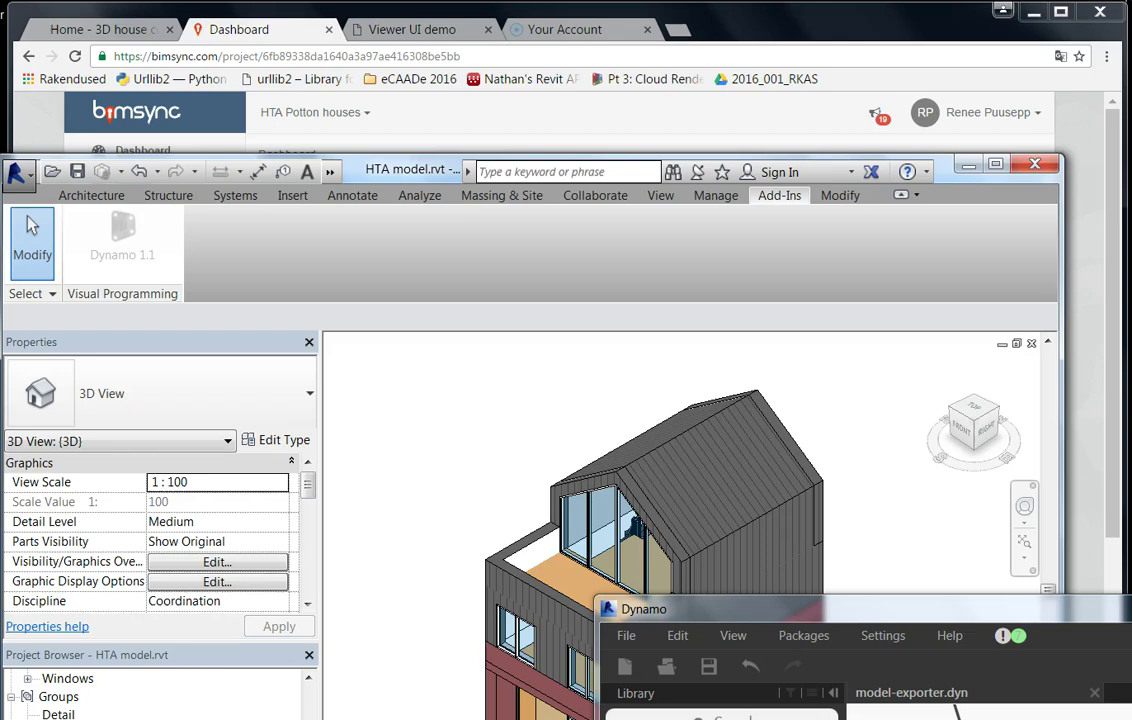
pyautogui.moveTo(415, 171); pyautogui.dragTo(440, 14)
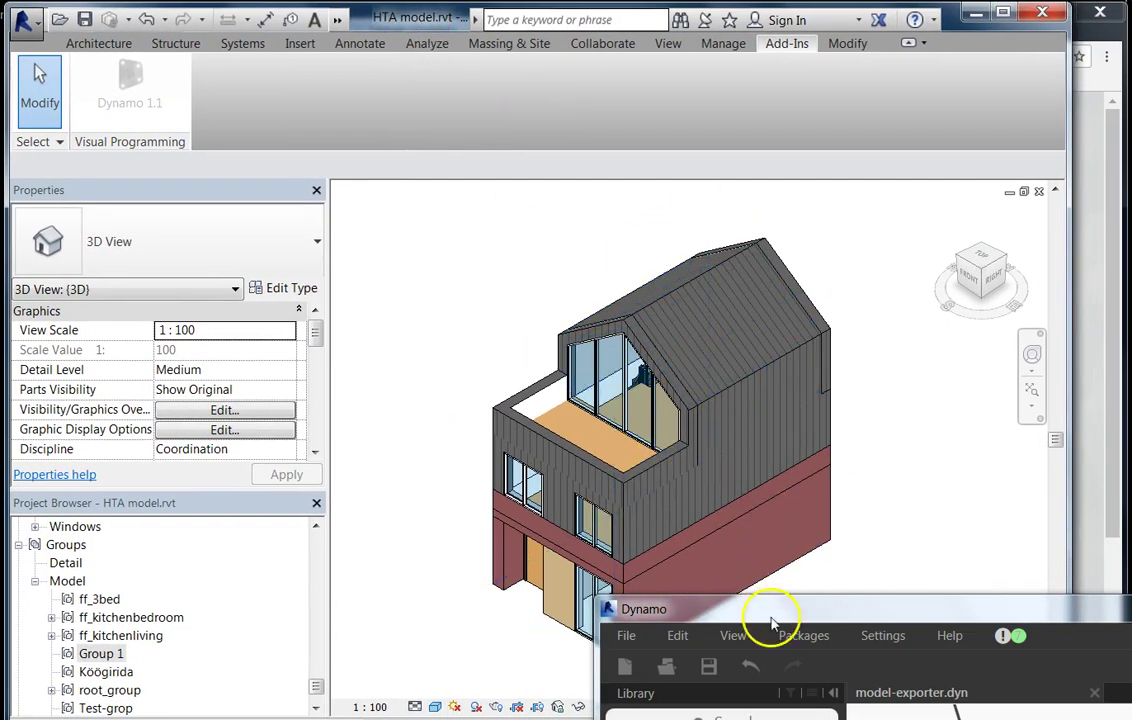
pyautogui.moveTo(771, 616); pyautogui.dragTo(828, 703)
pyautogui.click(715, 395)
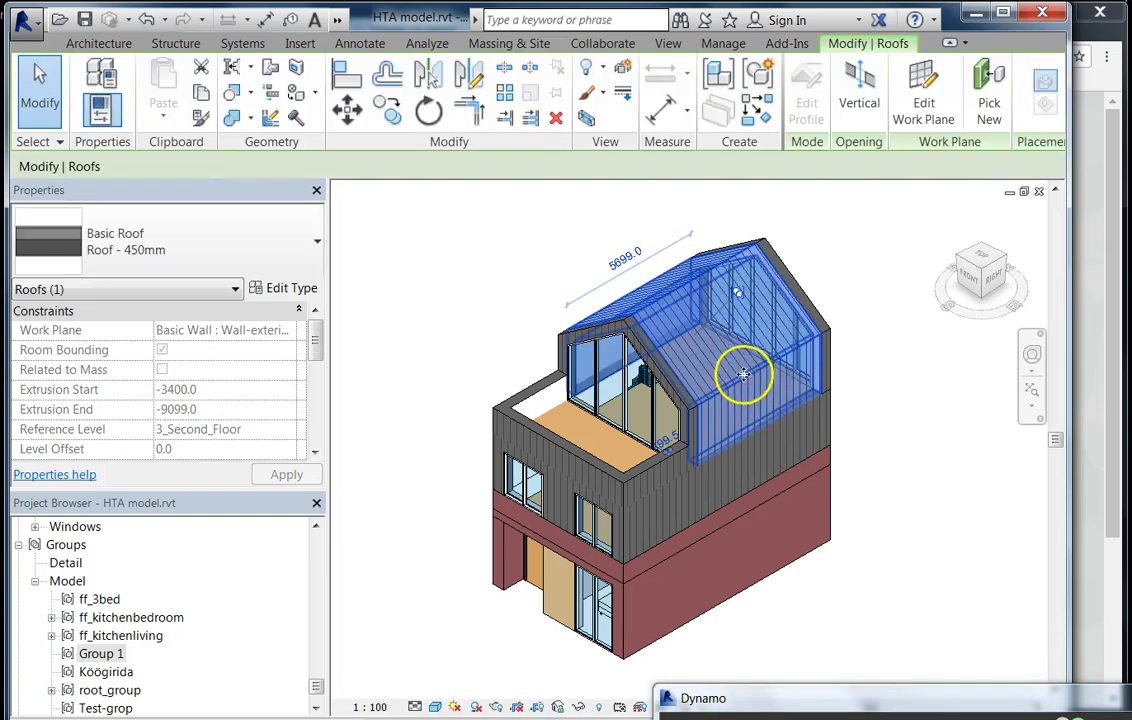
pyautogui.click(927, 447)
pyautogui.click(833, 418)
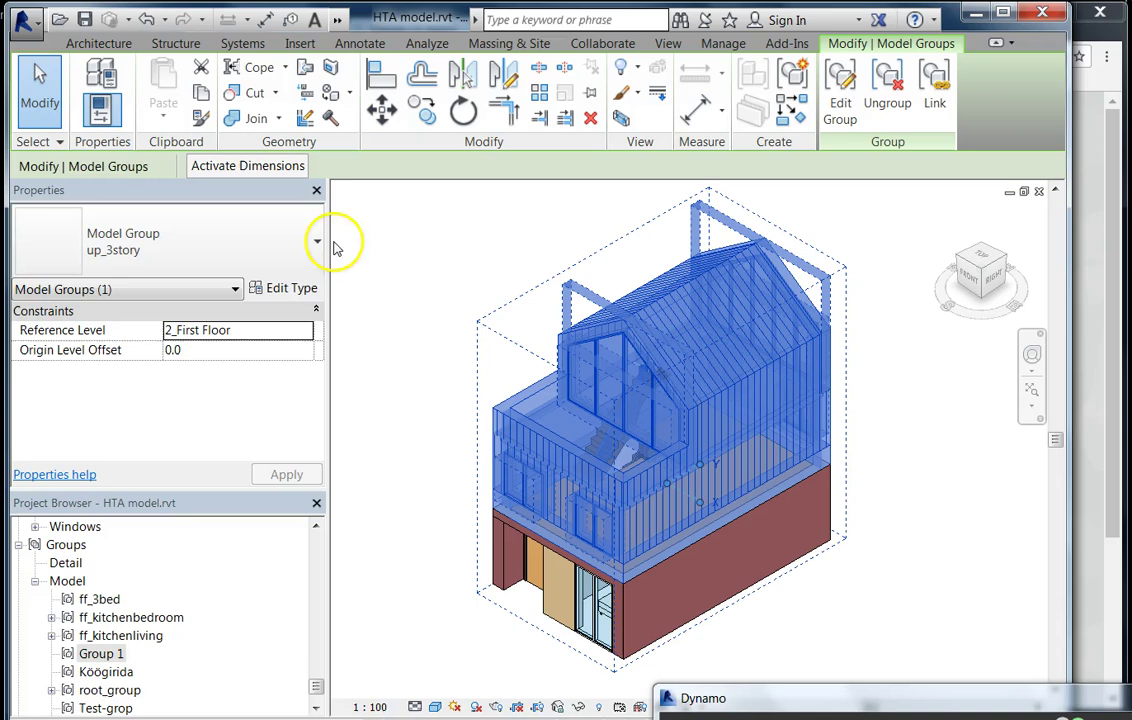
pyautogui.click(314, 243)
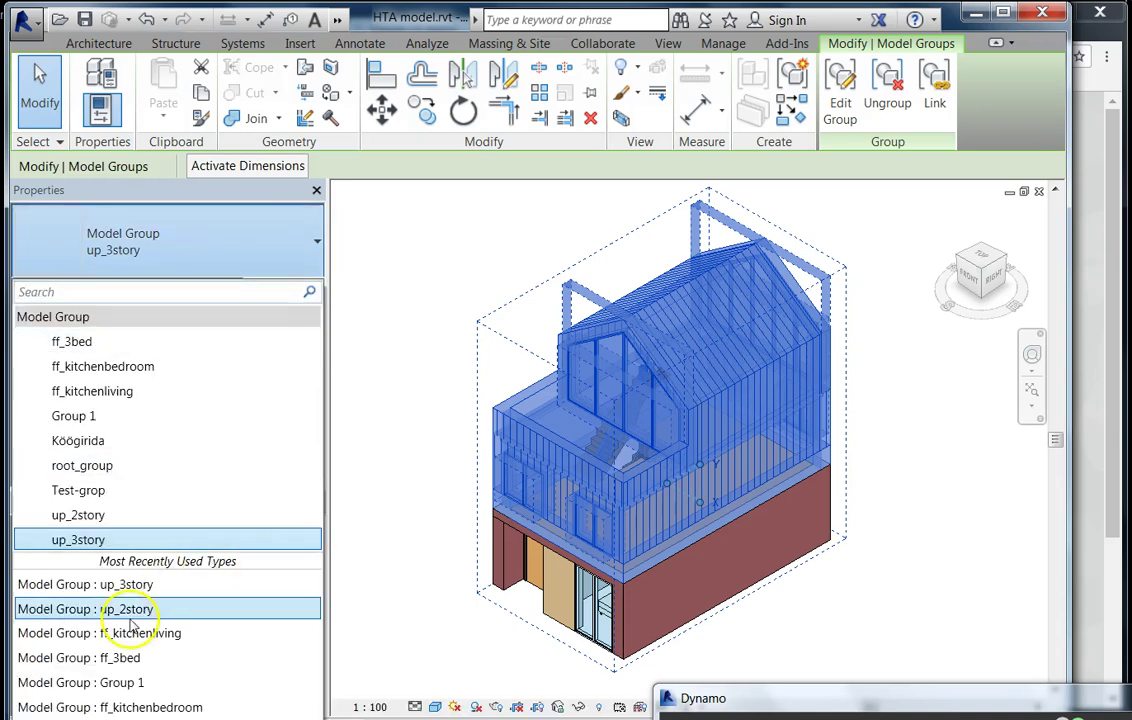
pyautogui.click(402, 463)
pyautogui.scroll(3, 725, 578)
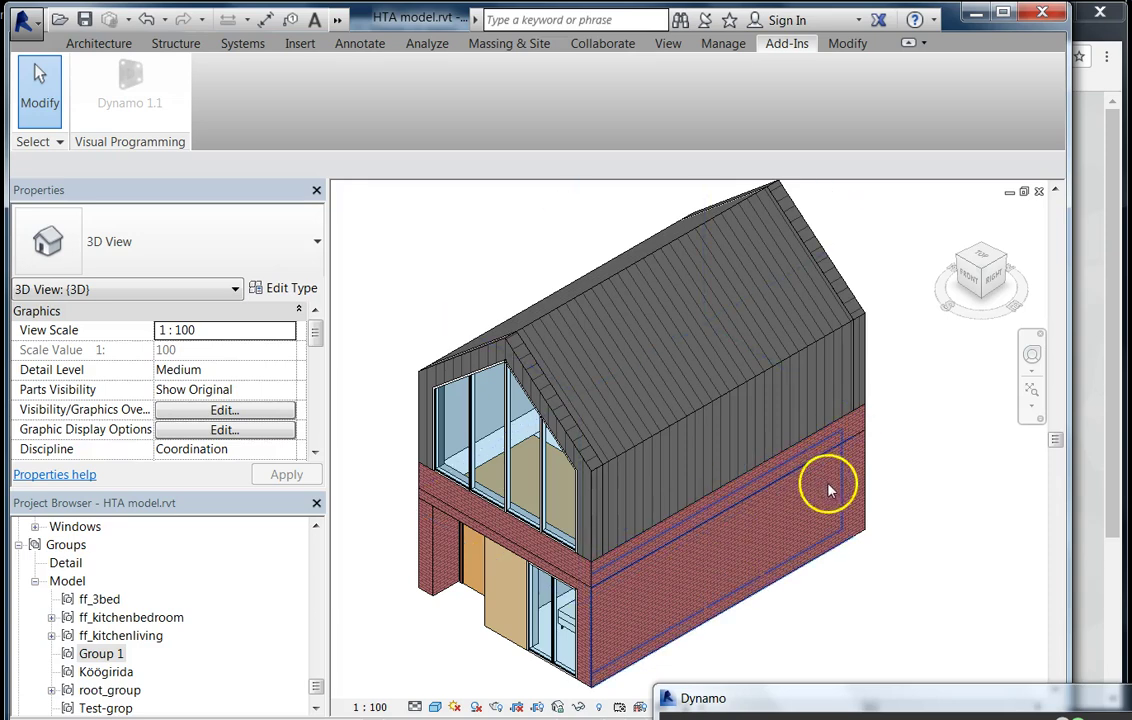
pyautogui.scroll(-1, 771, 473)
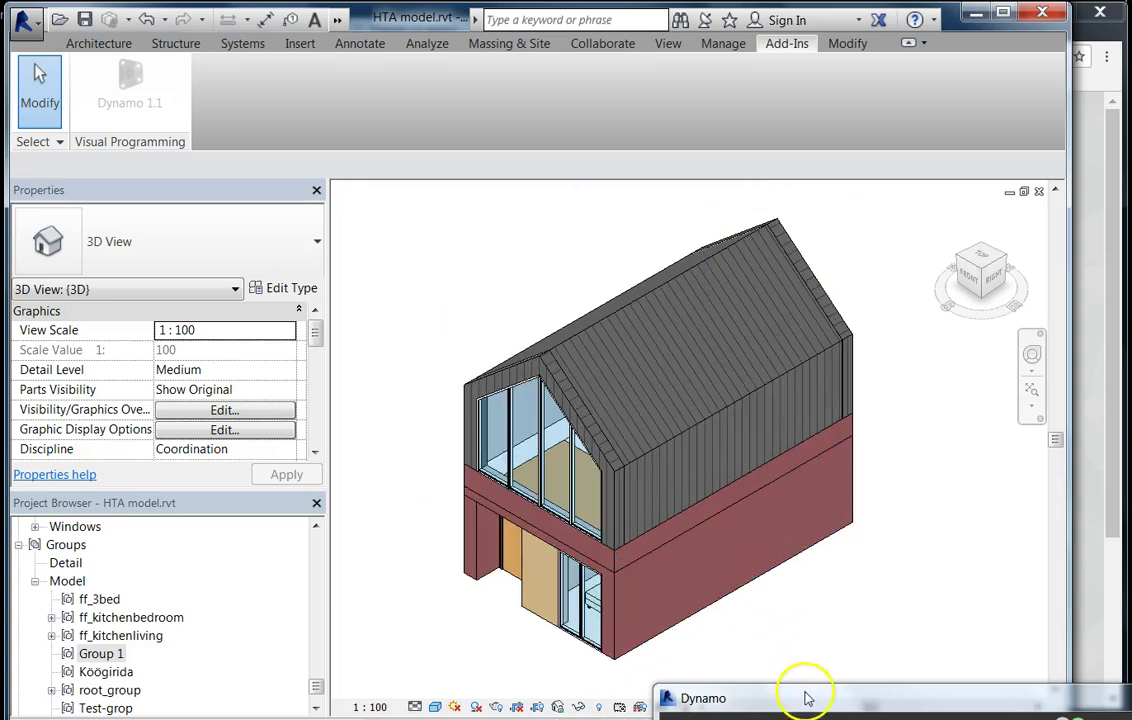
# Inspect the Export groups nodes in Dynamo, then run the model-exporter.dyn graph
pyautogui.doubleClick(804, 697)
pyautogui.moveTo(462, 285); pyautogui.dragTo(163, 36)
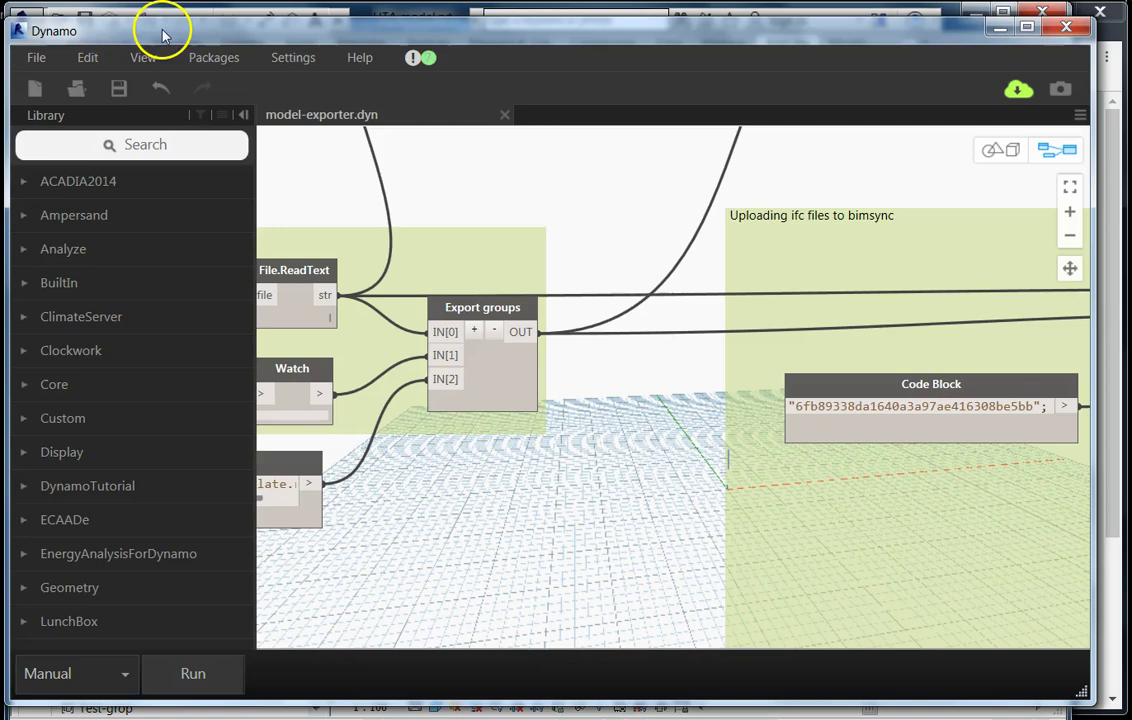
pyautogui.scroll(-1, 864, 526)
pyautogui.scroll(-4, 690, 517)
pyautogui.scroll(3, 689, 517)
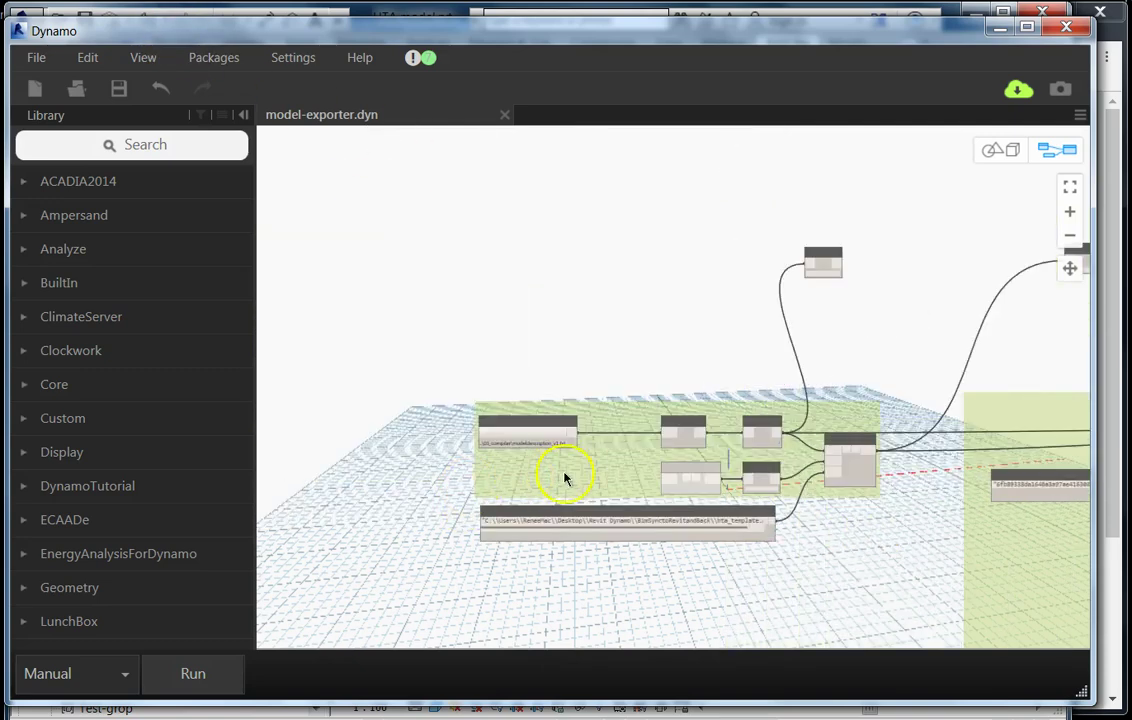
pyautogui.scroll(1, 767, 547)
pyautogui.scroll(-3, 551, 384)
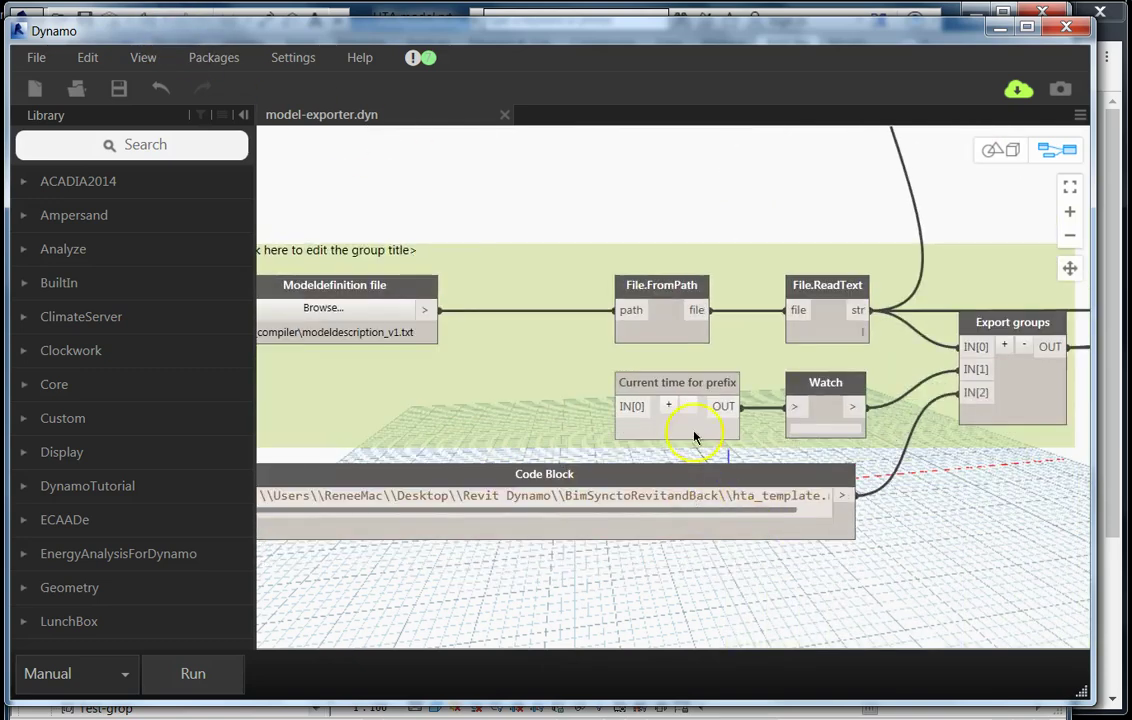
pyautogui.click(193, 672)
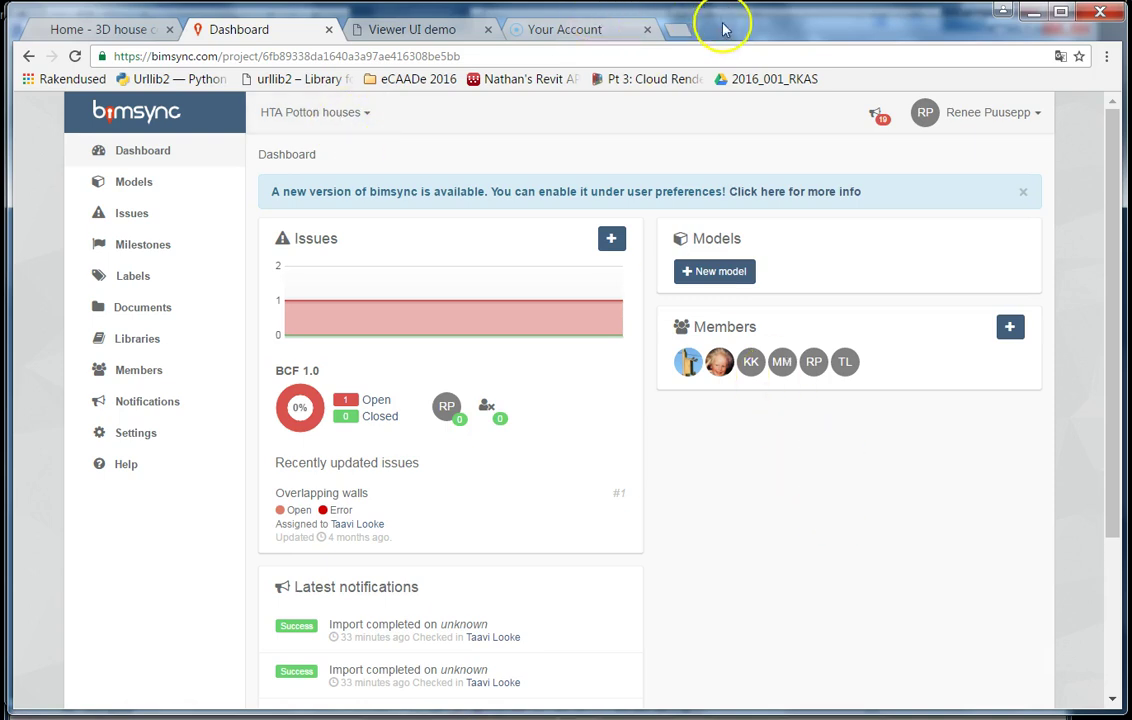
# Clear the Revit constraints error with Remove Constraints so the export continues
pyautogui.moveTo(730, 29); pyautogui.dragTo(750, 392)
pyautogui.click(601, 153)
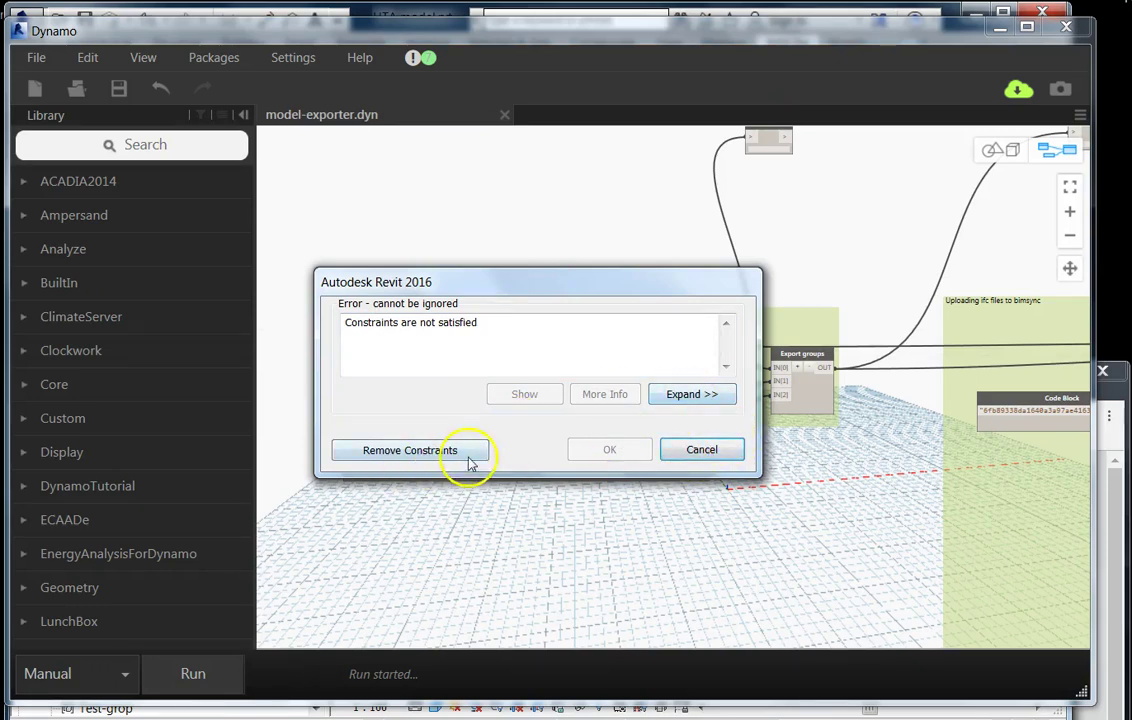
pyautogui.click(443, 453)
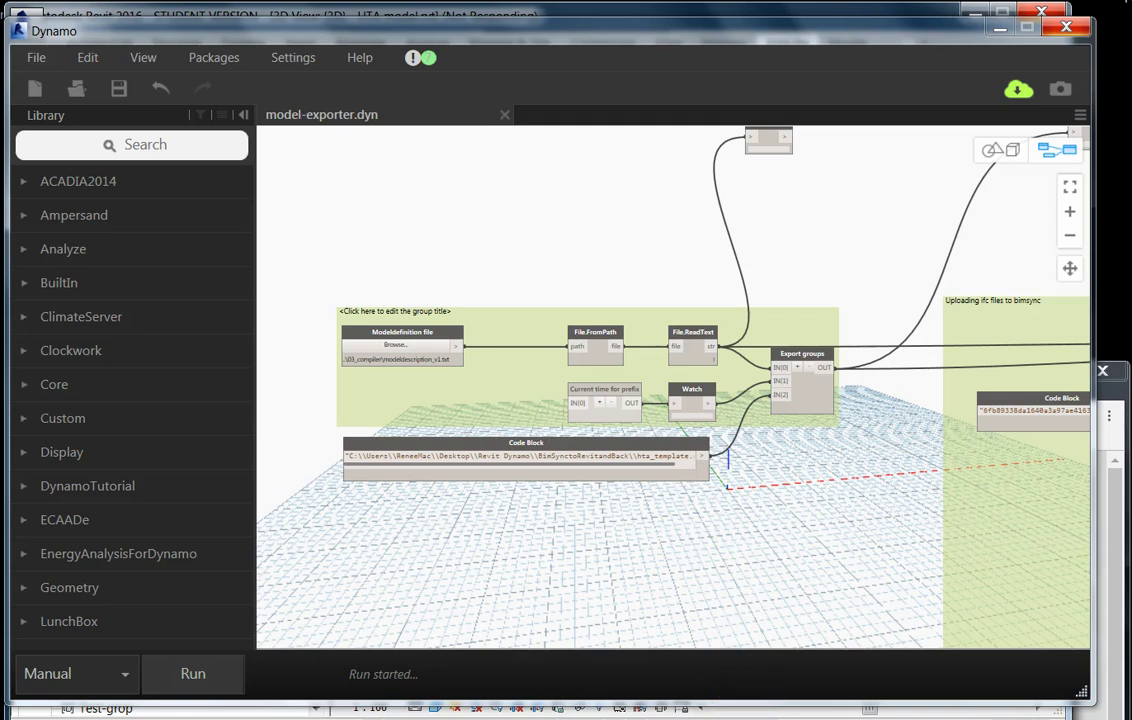
# Reload the bimsync dashboard to list new models 2story, 3bed, 3story and kitchenbedroom
pyautogui.hotkey('alt', 'Tab')
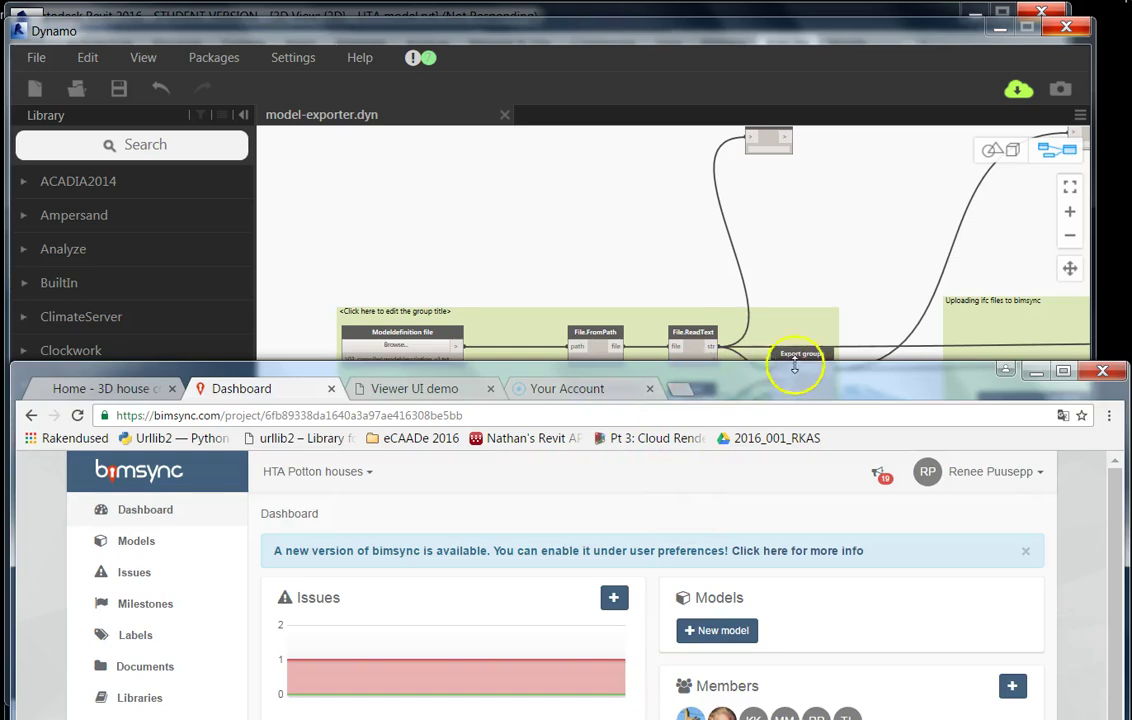
pyautogui.moveTo(797, 377); pyautogui.dragTo(791, 43)
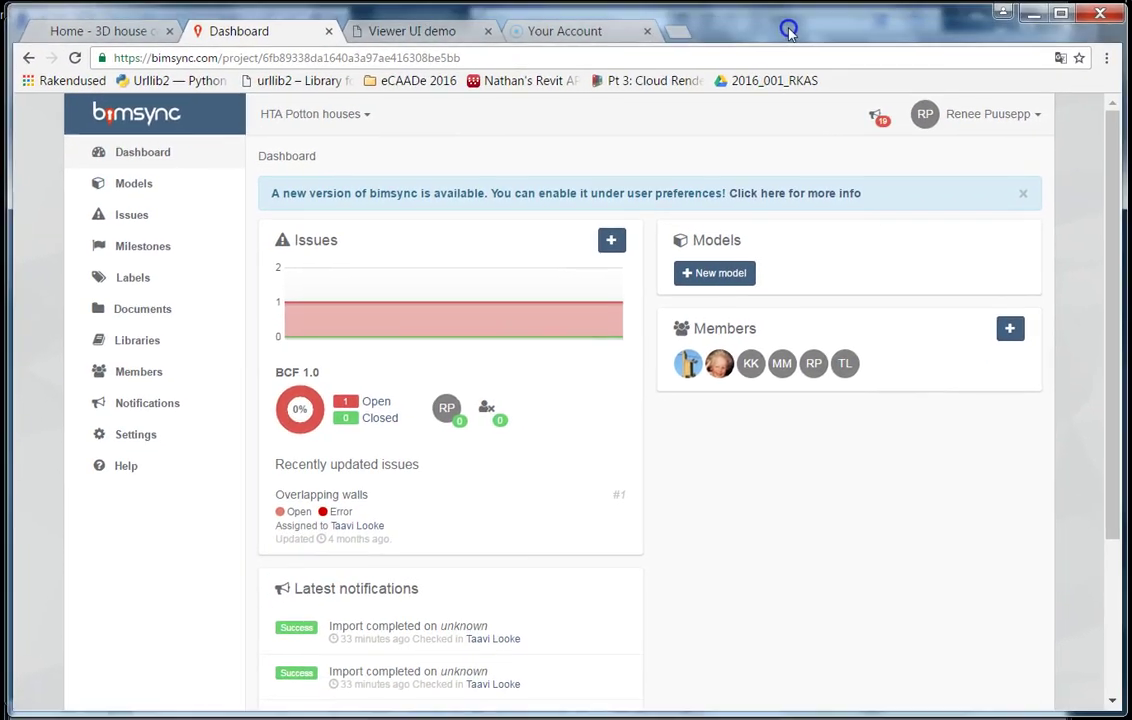
pyautogui.click(74, 58)
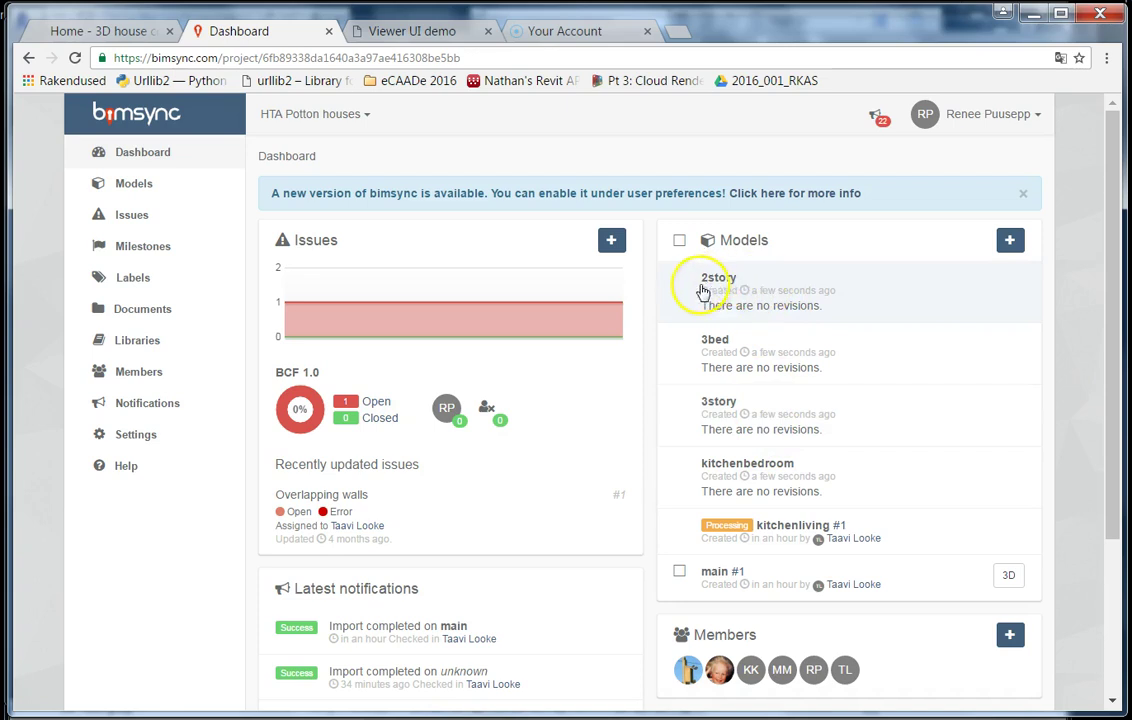
# View the main #1 model in 3D, then go to the Models page listing six models
pyautogui.click(1010, 577)
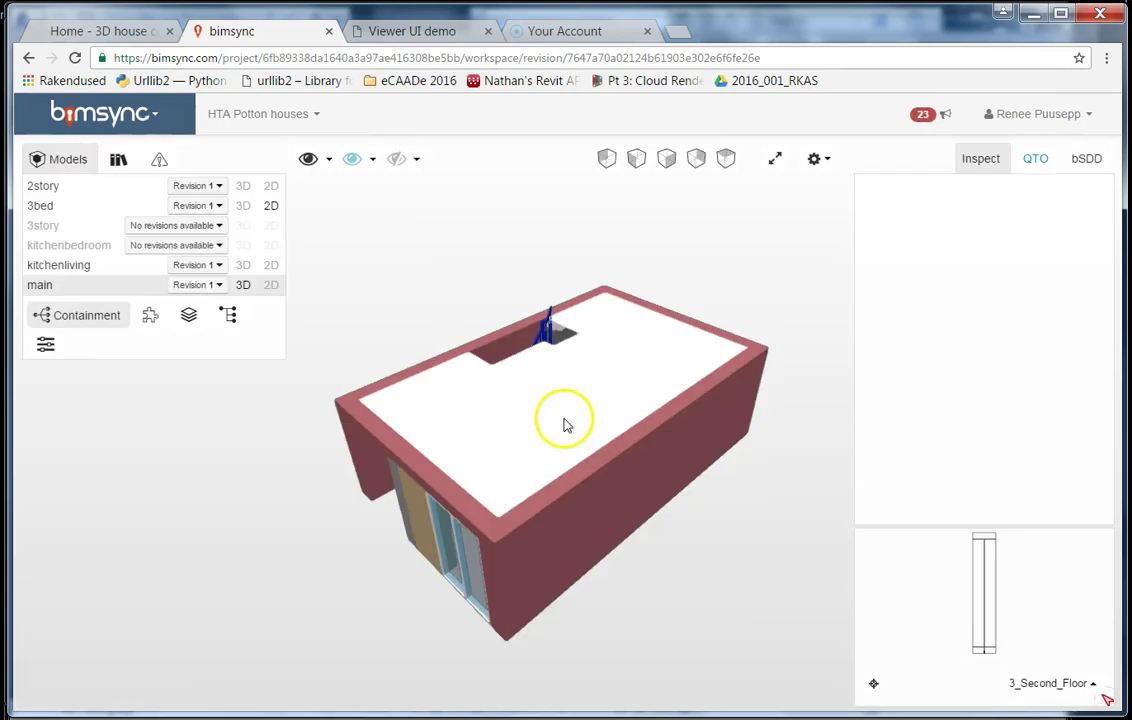
pyautogui.moveTo(462, 460); pyautogui.dragTo(538, 430)
pyautogui.moveTo(686, 443); pyautogui.dragTo(440, 400)
pyautogui.click(253, 117)
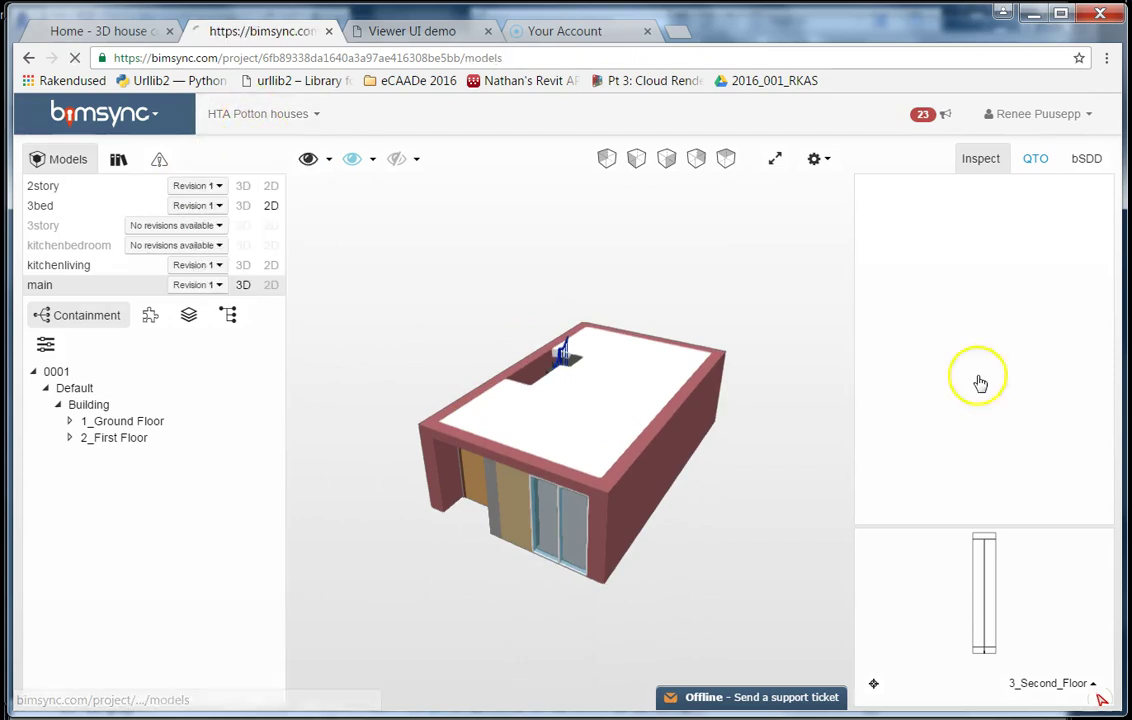
pyautogui.click(245, 172)
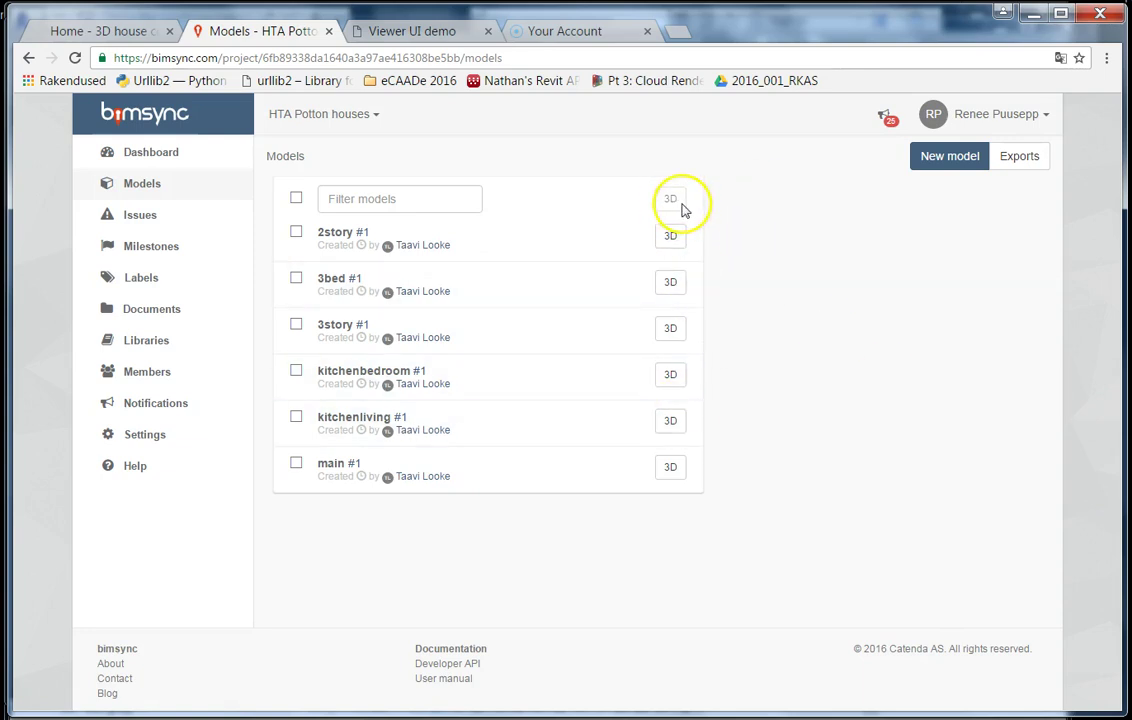
# In the HTA configurator, switch the house to 2story, then back to 3story with terrace
pyautogui.click(414, 33)
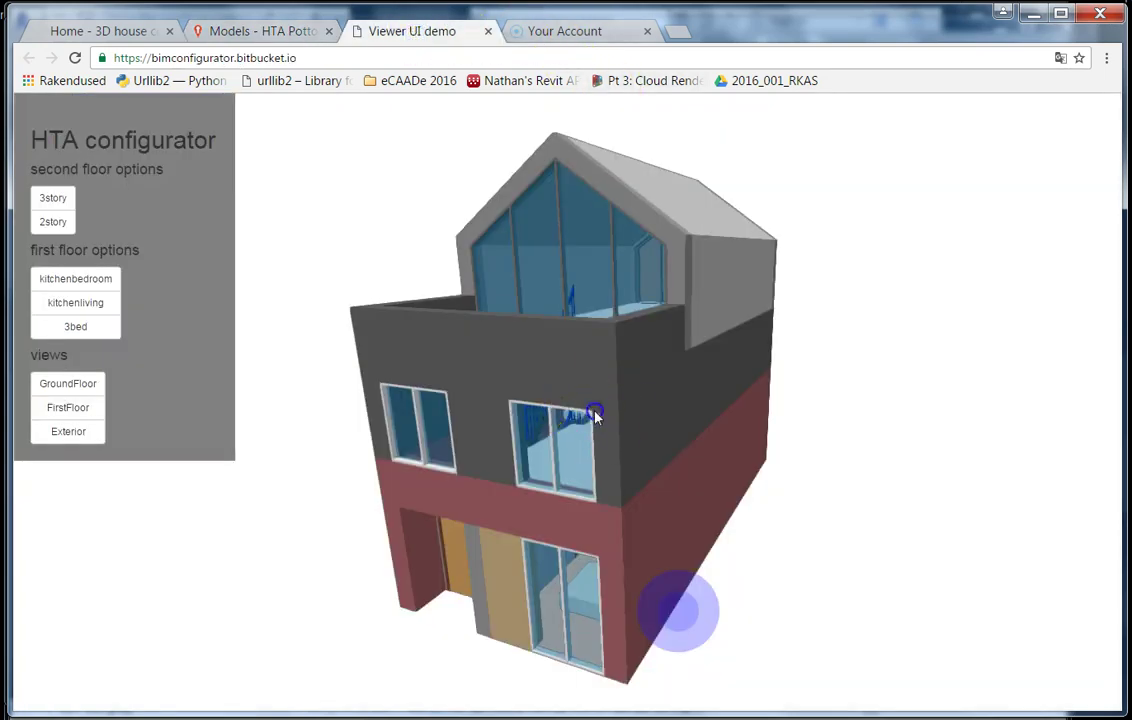
pyautogui.moveTo(640, 432); pyautogui.dragTo(498, 378)
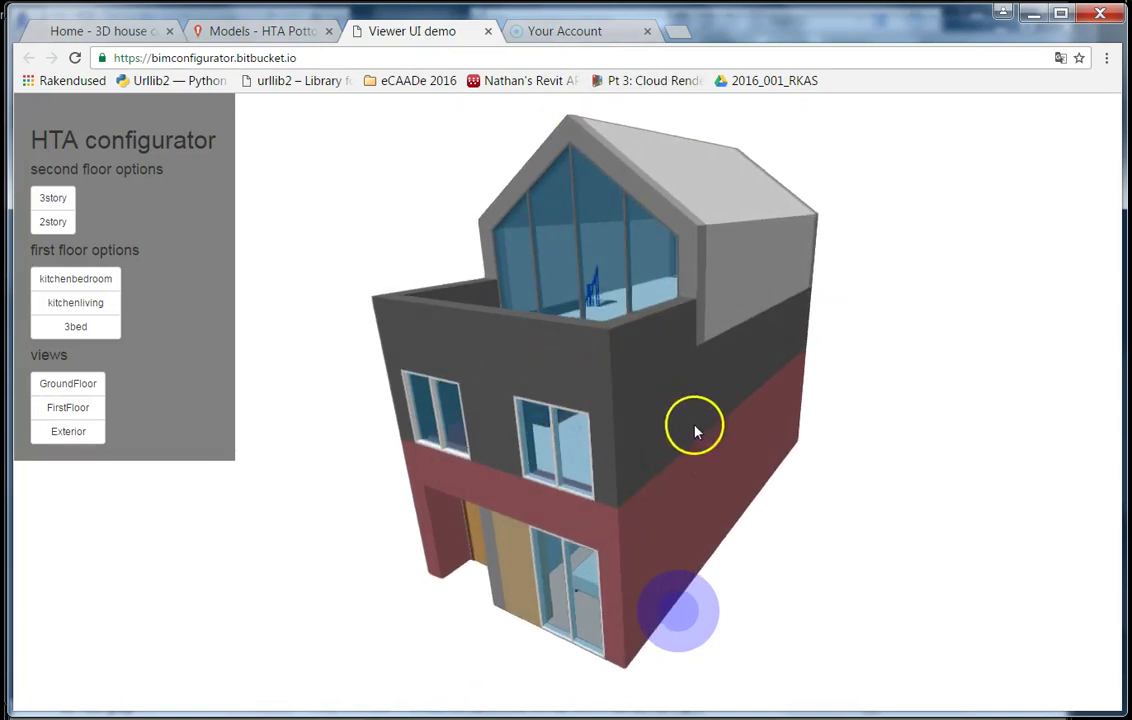
pyautogui.click(45, 224)
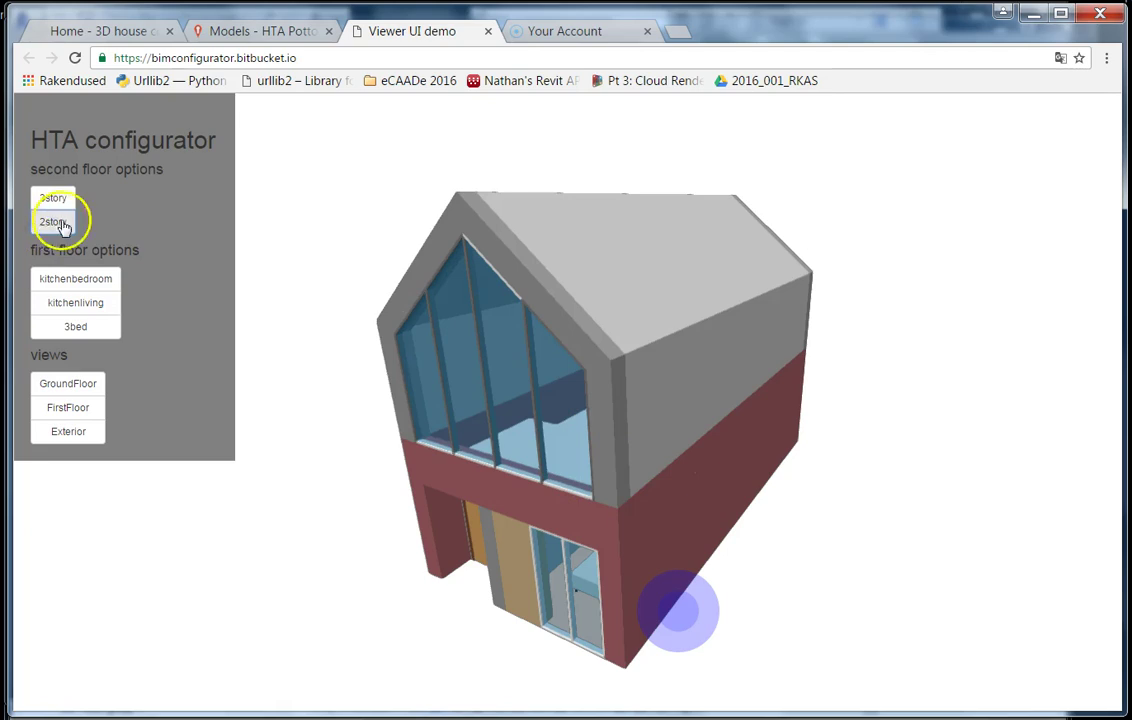
pyautogui.click(54, 199)
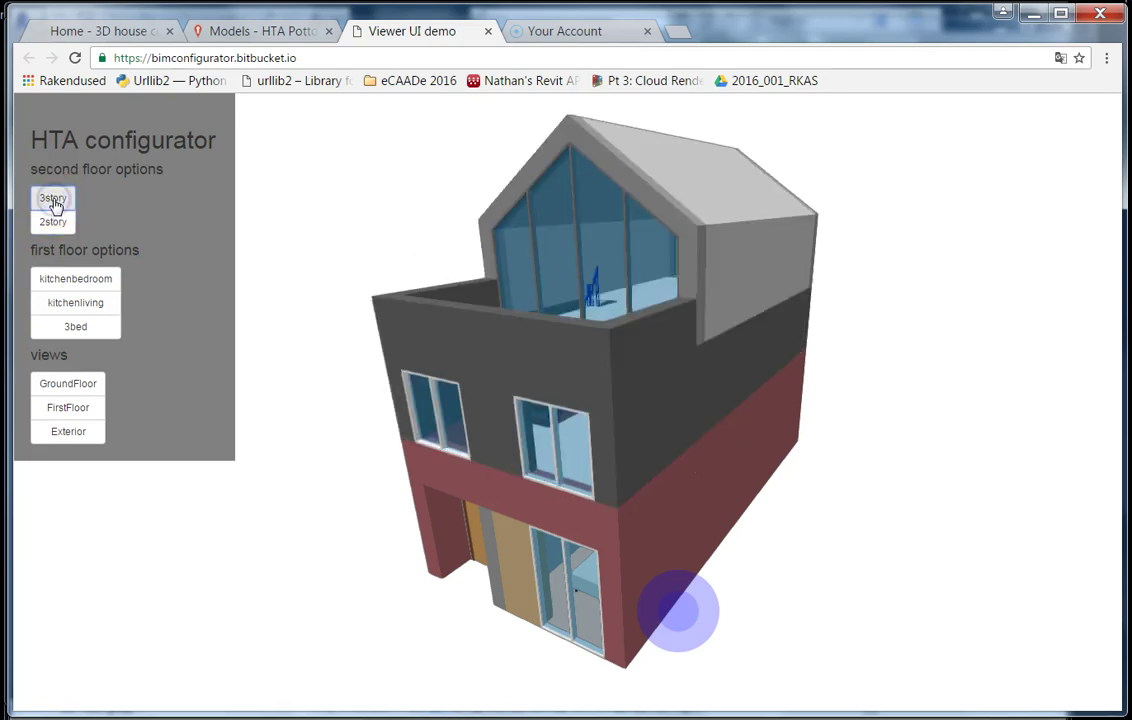
# Show the ground floor plan and try the kitchenbedroom, kitchenliving and 3bed layouts
pyautogui.click(74, 386)
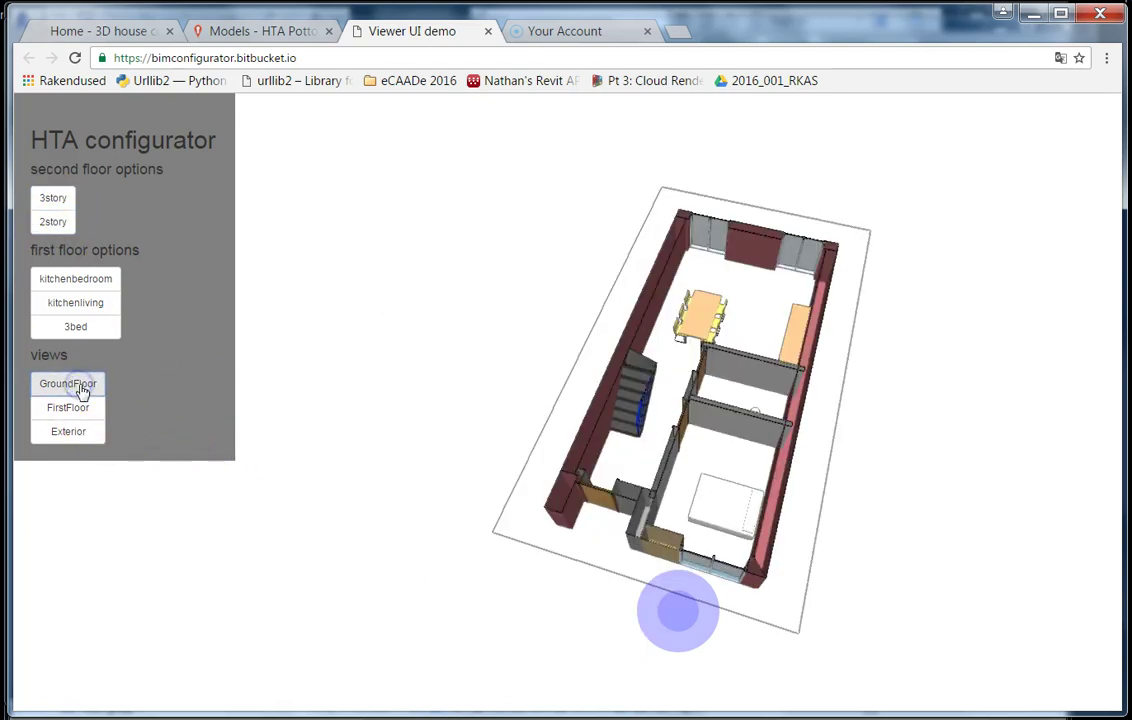
pyautogui.click(88, 278)
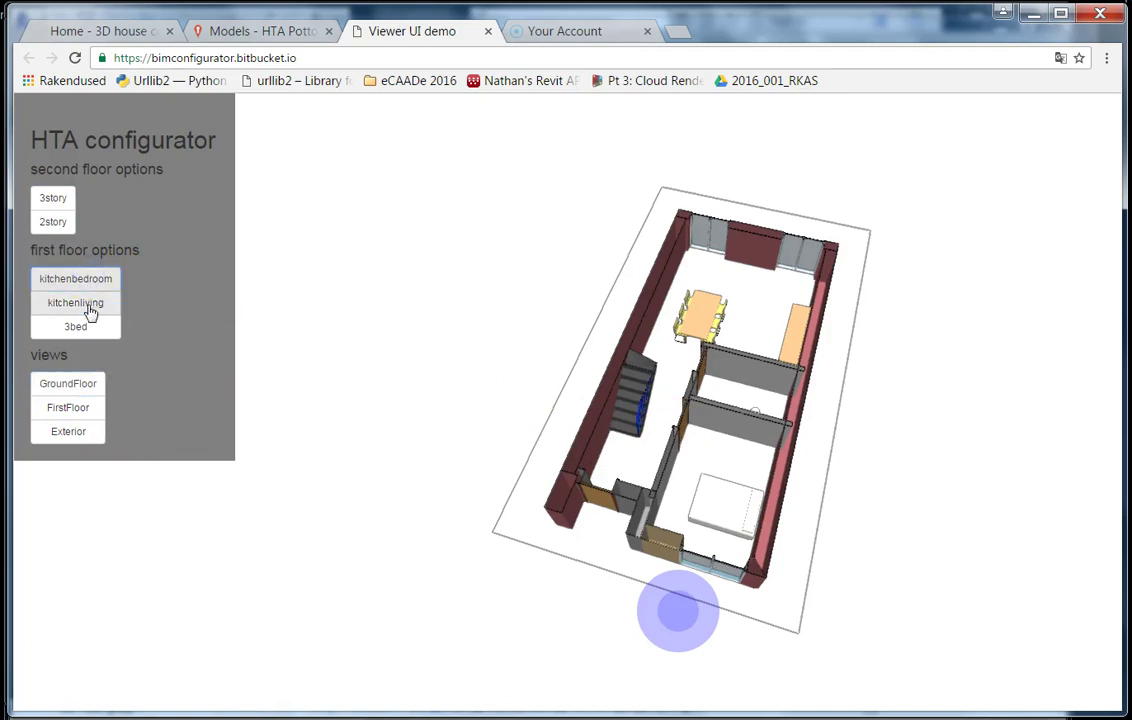
pyautogui.click(90, 311)
pyautogui.click(72, 326)
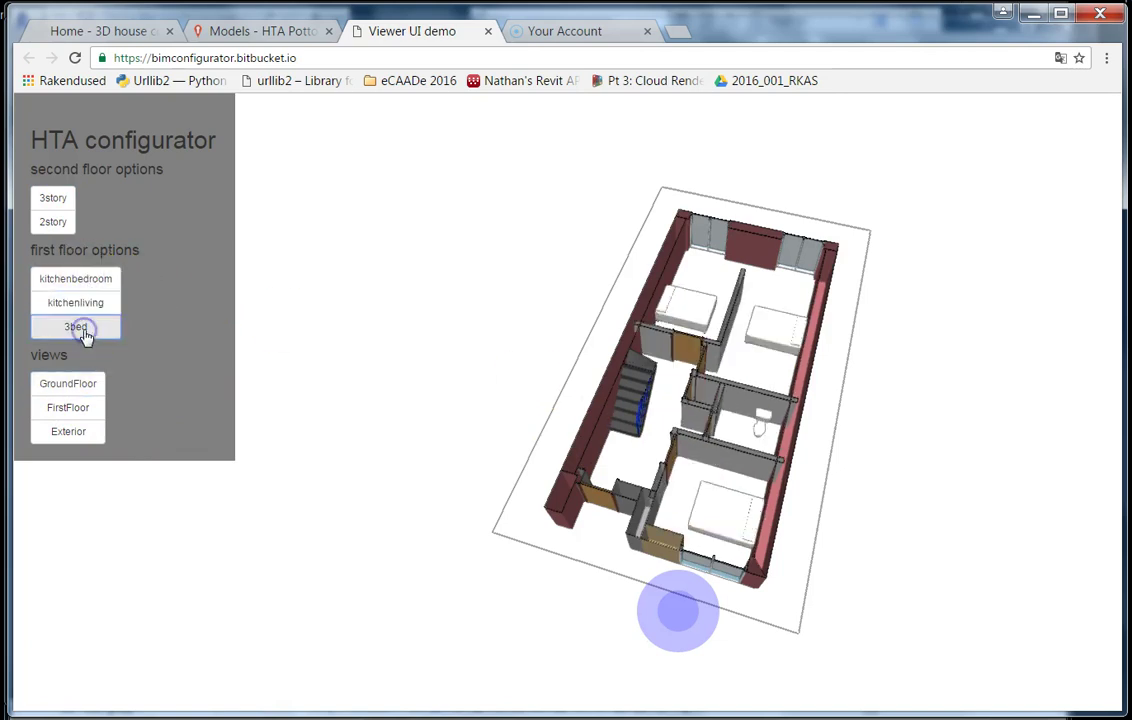
# Inspect the rooms in 3D, then settle on kitchenbedroom after retrying kitchenliving
pyautogui.moveTo(502, 435); pyautogui.dragTo(753, 425)
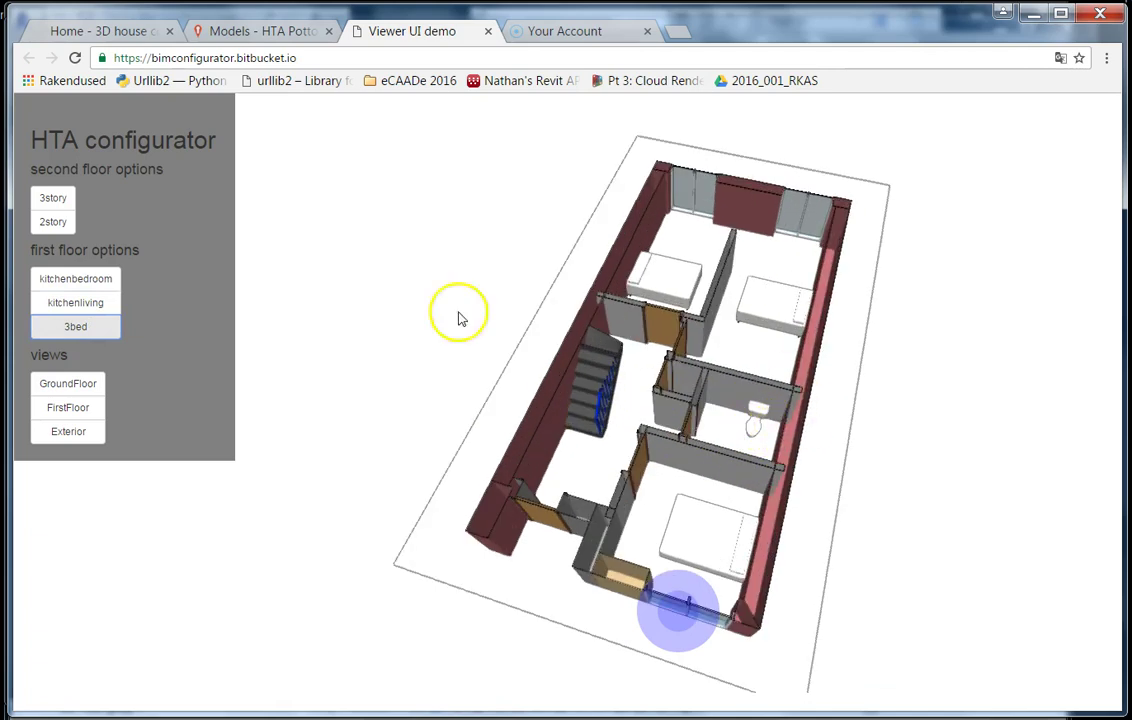
pyautogui.moveTo(422, 316); pyautogui.dragTo(820, 380)
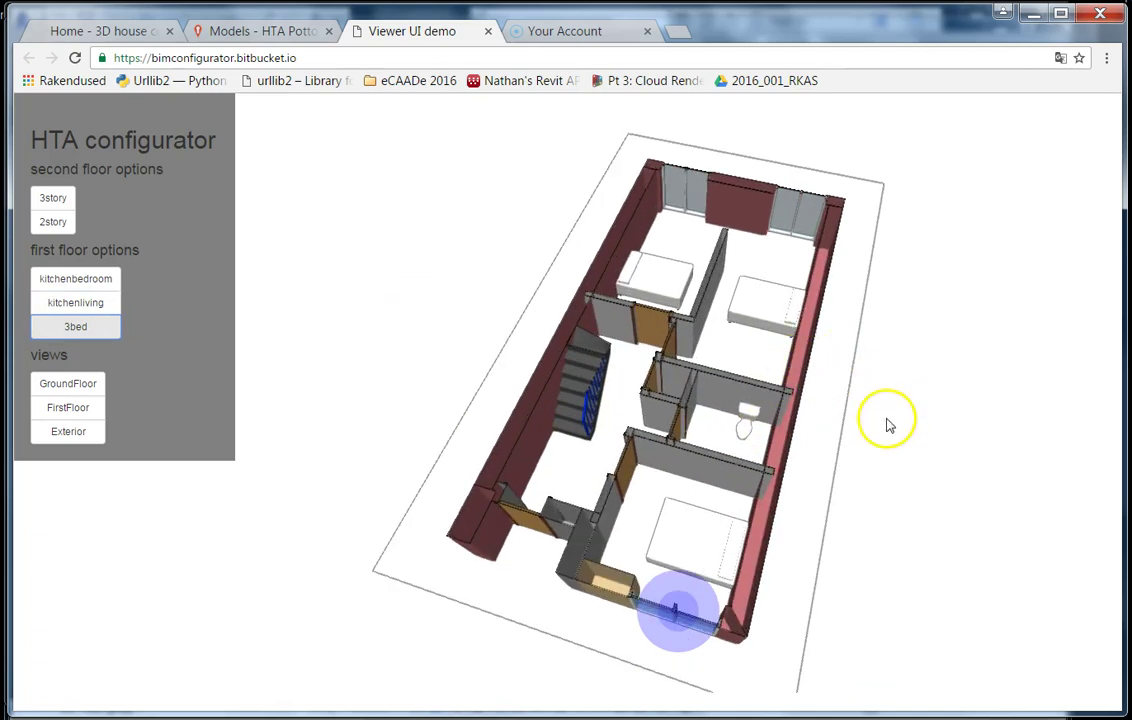
pyautogui.moveTo(889, 425); pyautogui.dragTo(829, 401, button='right')
pyautogui.scroll(2, 695, 336)
pyautogui.moveTo(695, 336)
pyautogui.mouseDown()
pyautogui.moveTo(677, 361)
pyautogui.moveTo(695, 326)
pyautogui.mouseUp()
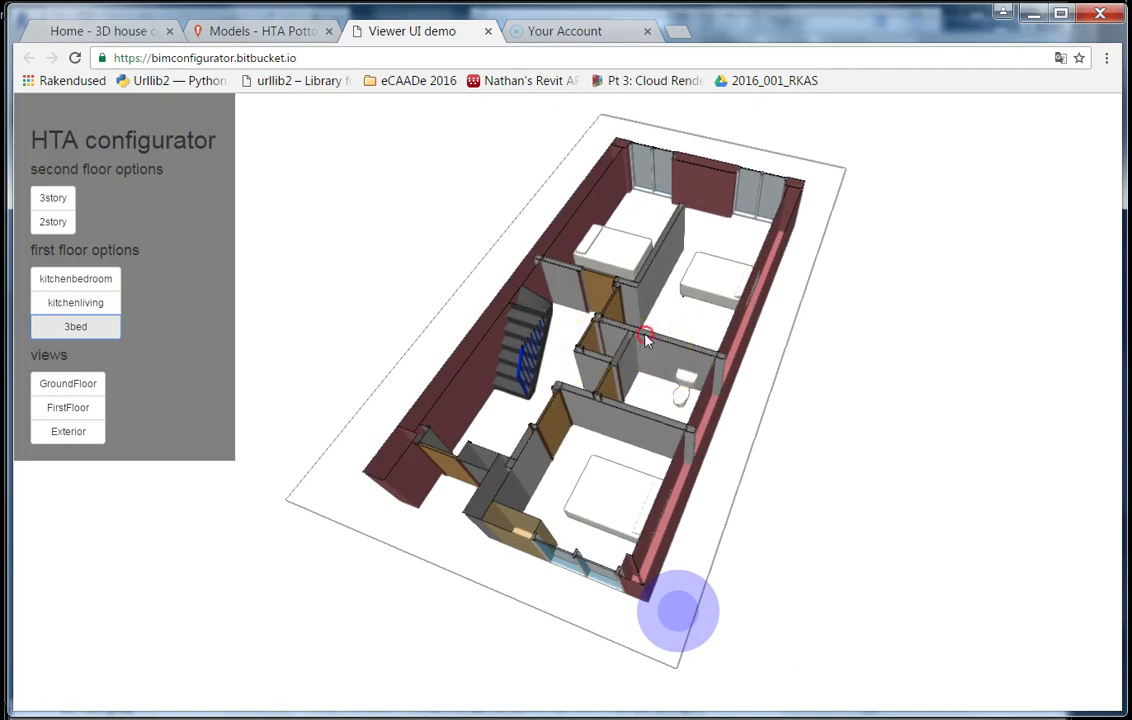
pyautogui.moveTo(647, 340); pyautogui.dragTo(651, 364, button='right')
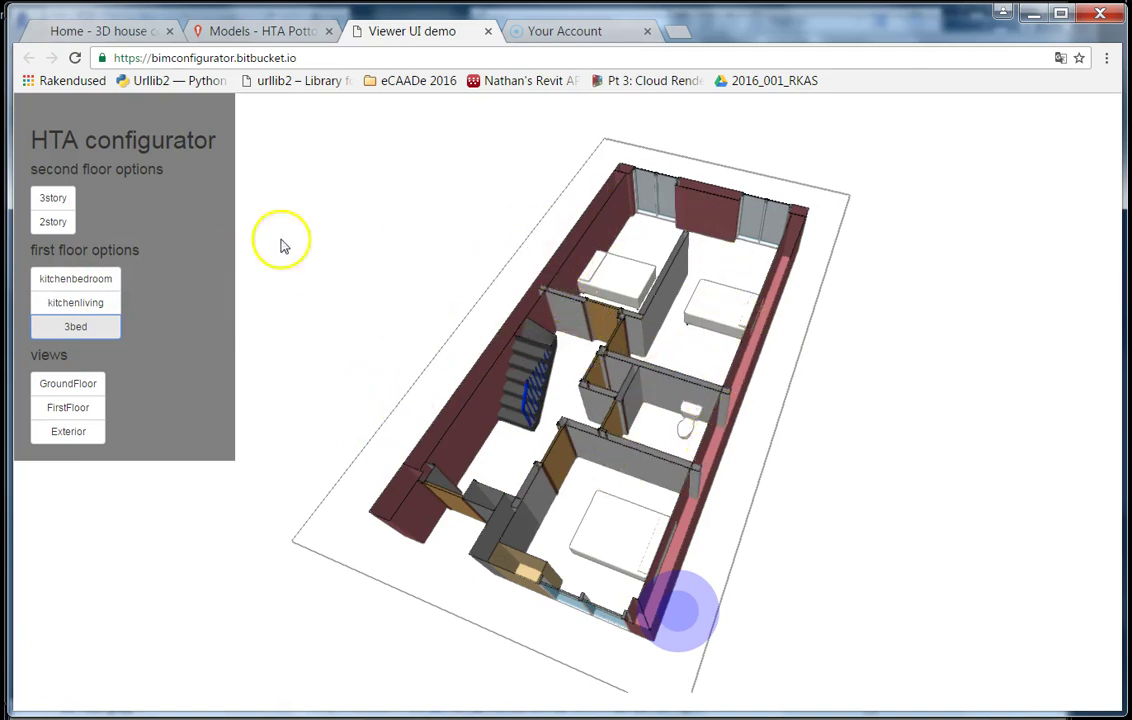
pyautogui.click(84, 308)
pyautogui.click(79, 278)
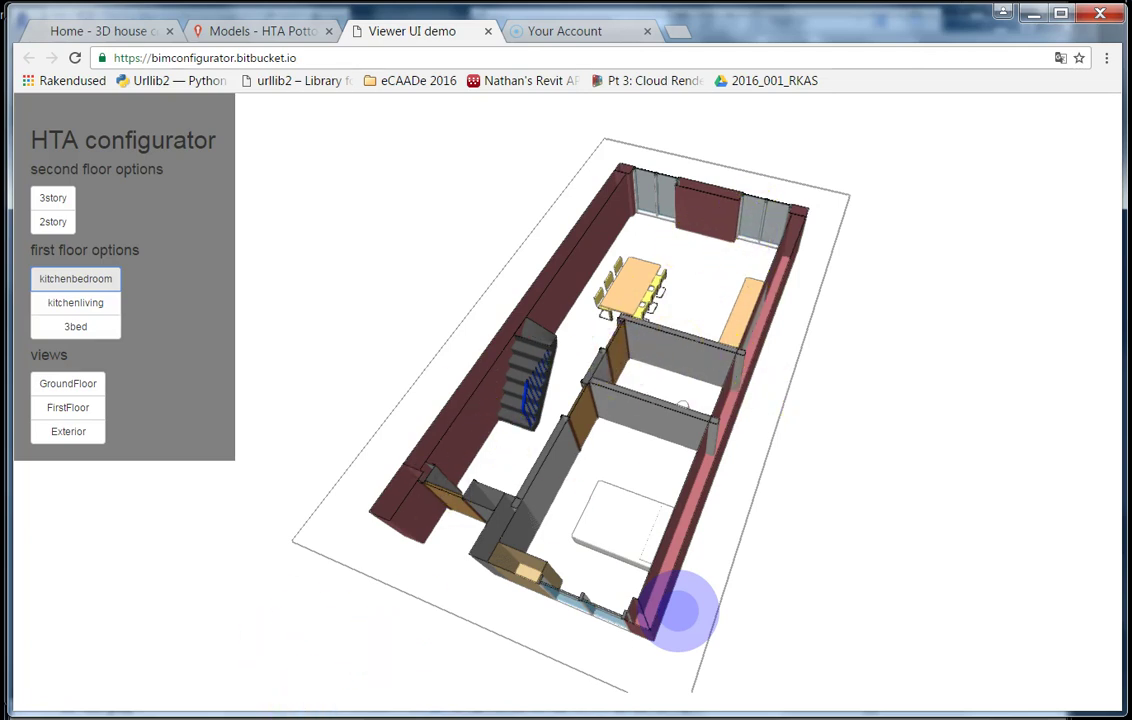
# Restore the Dynamo window and move it down to reveal the Revit 3D house model
pyautogui.click(111, 680)
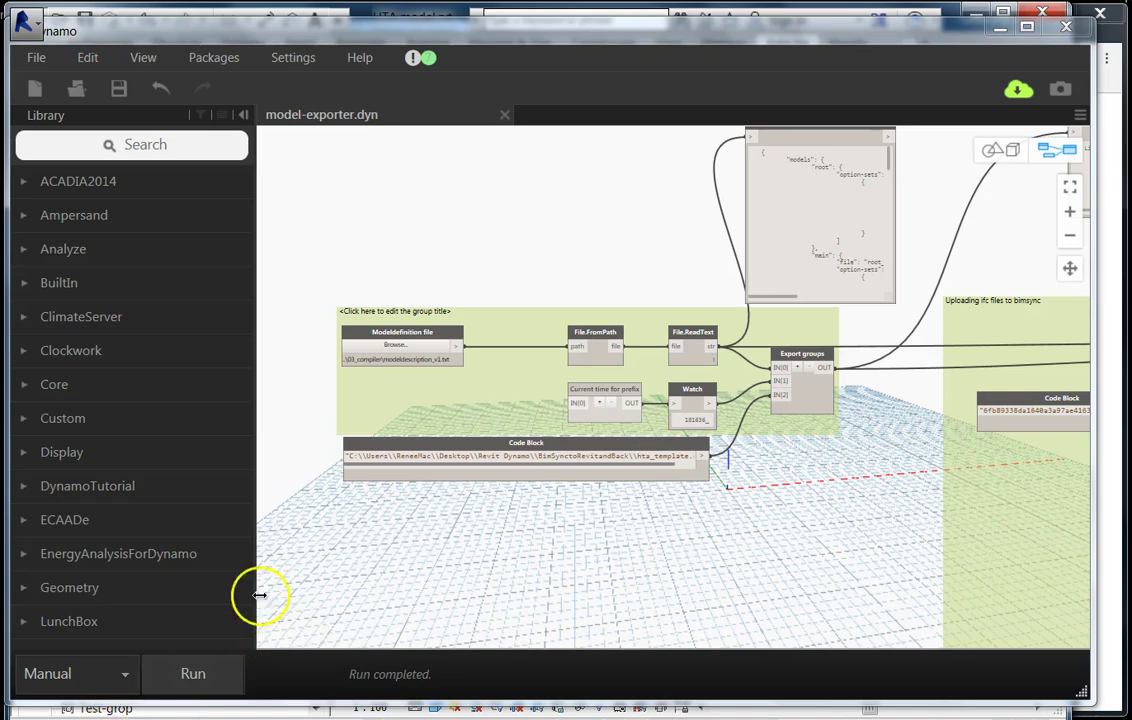
pyautogui.doubleClick(467, 25)
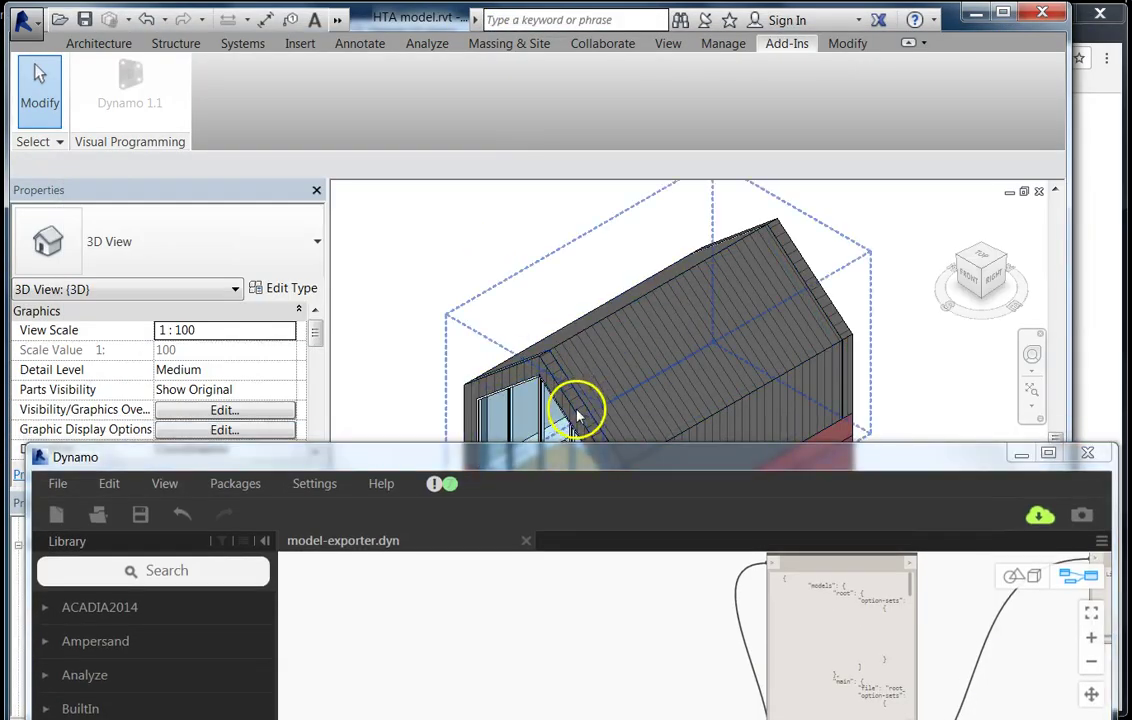
pyautogui.moveTo(569, 461); pyautogui.dragTo(703, 676)
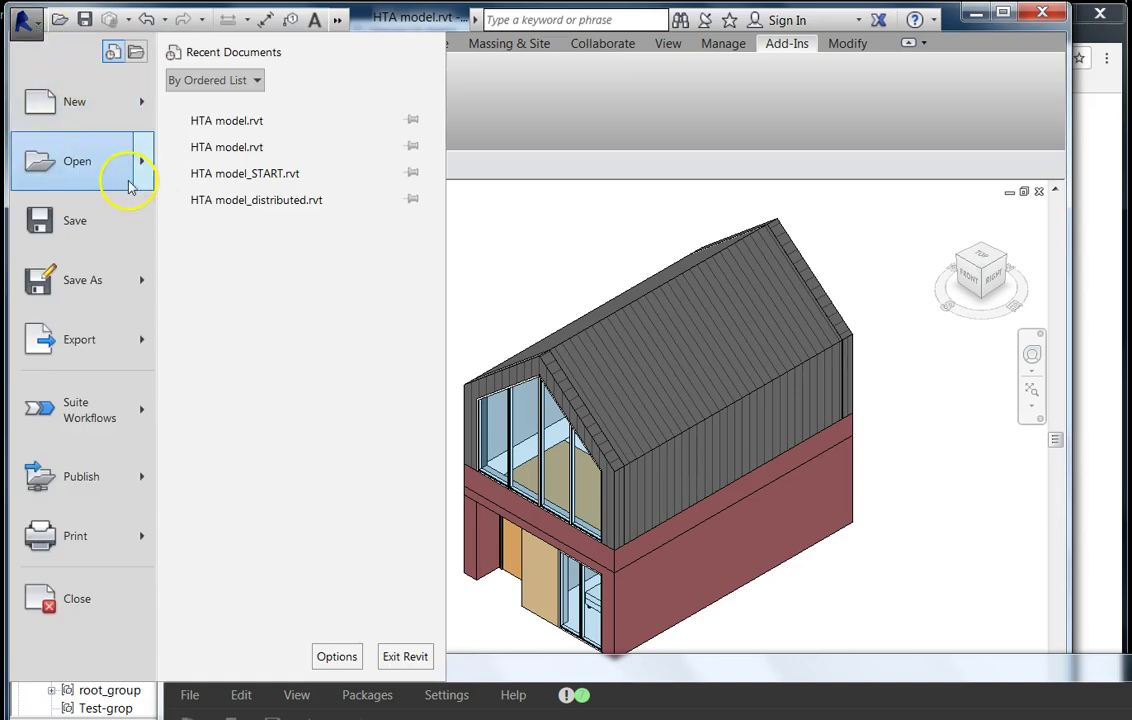
# Open HTA model_START.rvt from Recent Documents and move the Dynamo window up toward the top
pyautogui.click(245, 173)
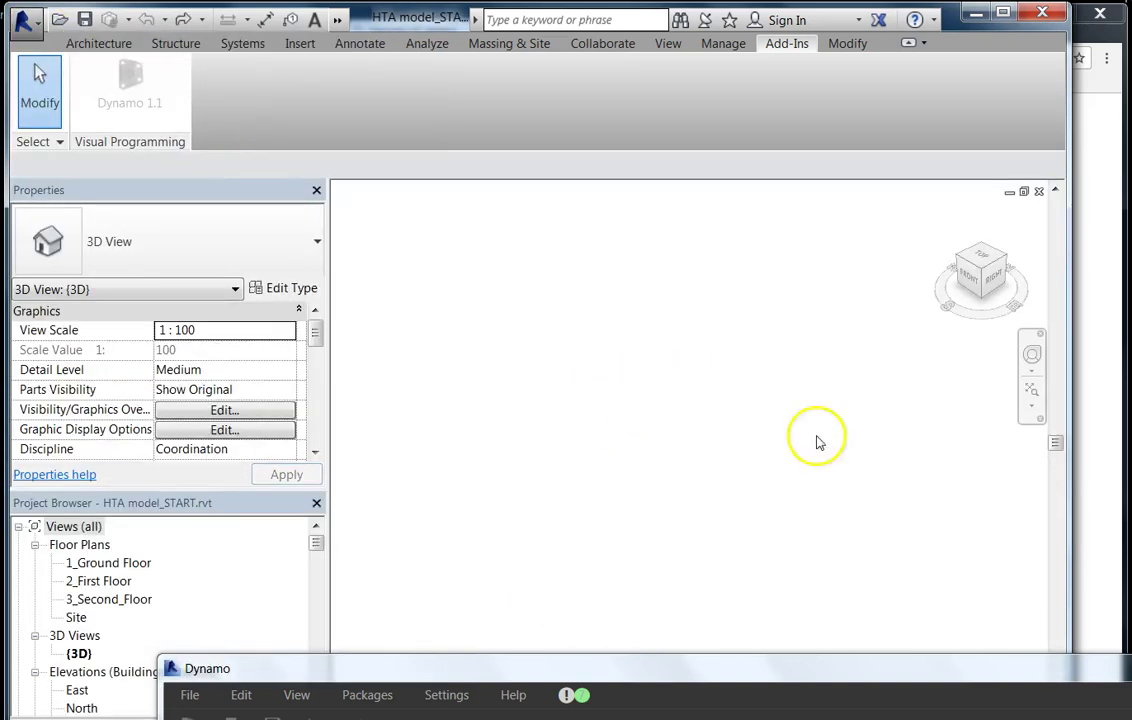
pyautogui.moveTo(665, 670); pyautogui.dragTo(620, 348)
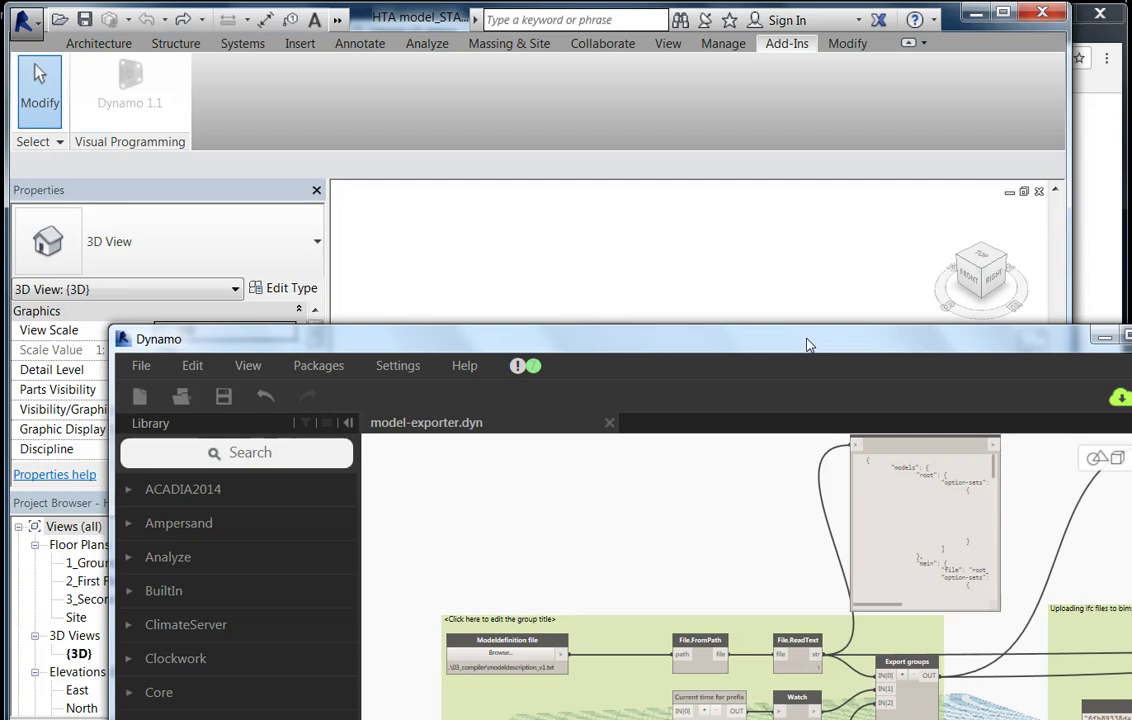
pyautogui.moveTo(810, 345); pyautogui.dragTo(738, 74)
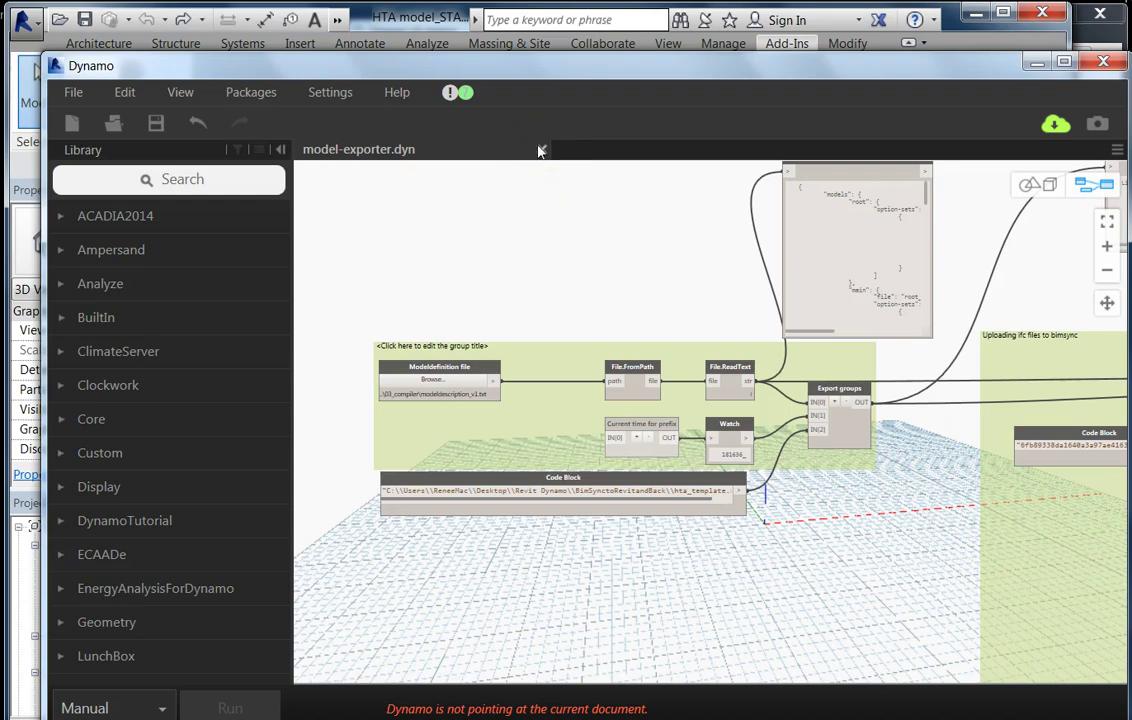
pyautogui.moveTo(597, 68); pyautogui.dragTo(569, 20)
# Close the old Dynamo window and relaunch Dynamo 1.1 from Add-Ins for the new project
pyautogui.click(1073, 14)
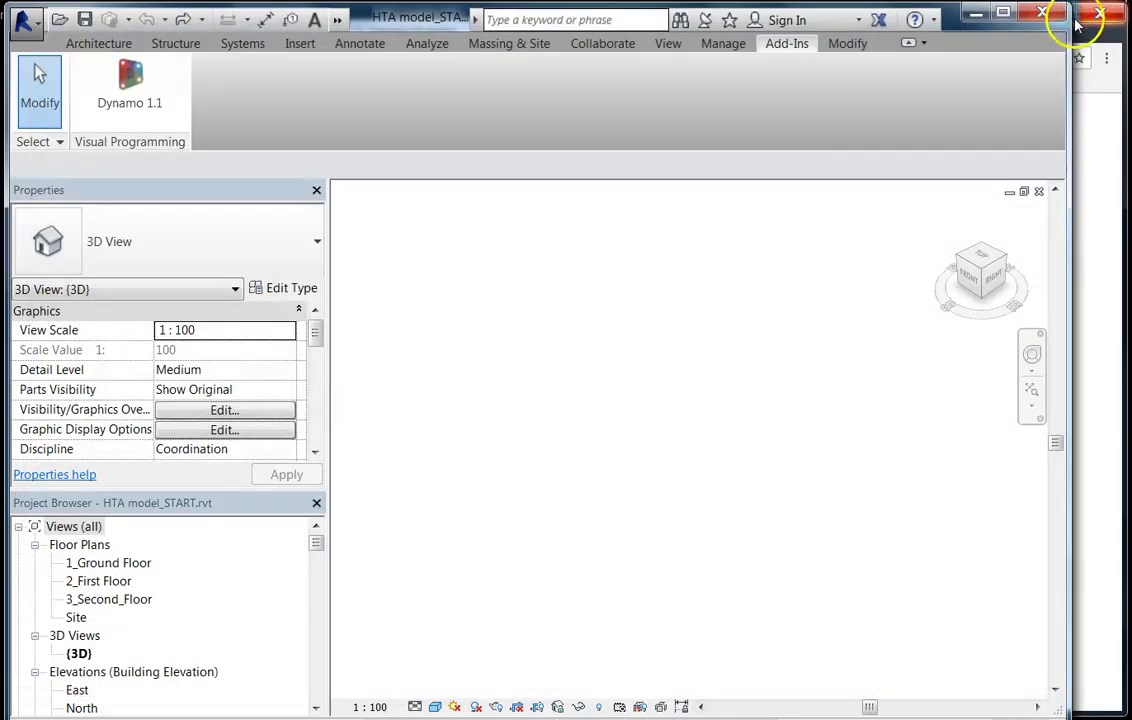
pyautogui.click(140, 85)
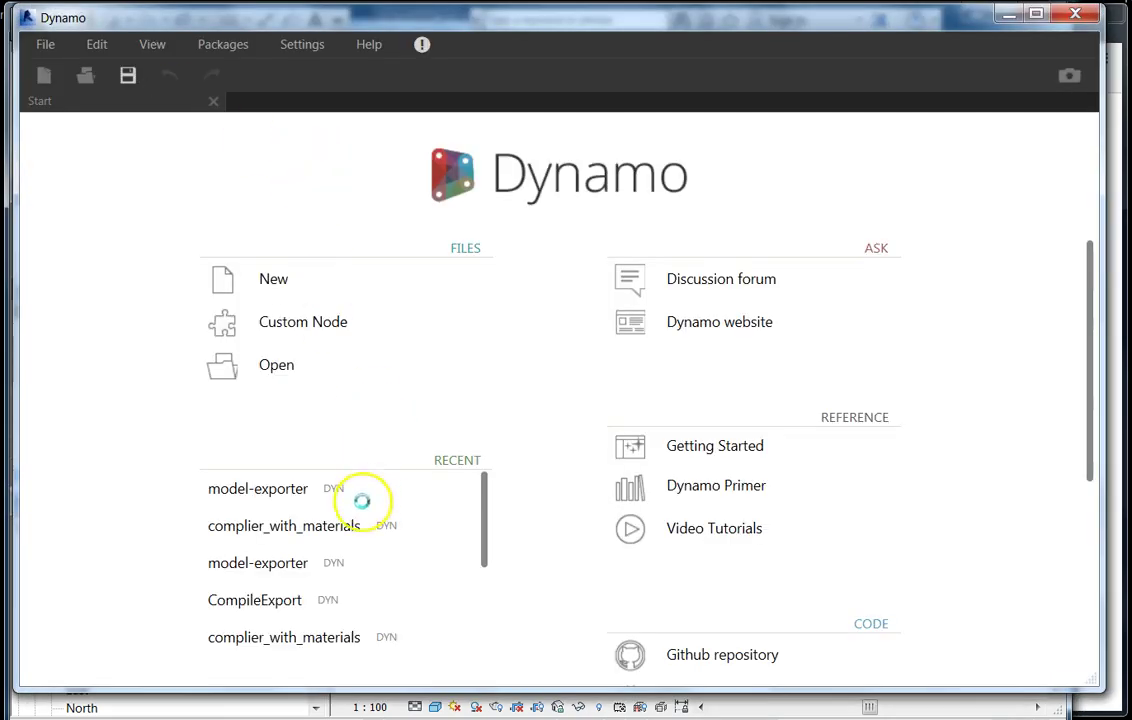
# Open the complier_with_materials graph, check its File Path nodes, and run it
pyautogui.click(300, 535)
pyautogui.scroll(5, 445, 561)
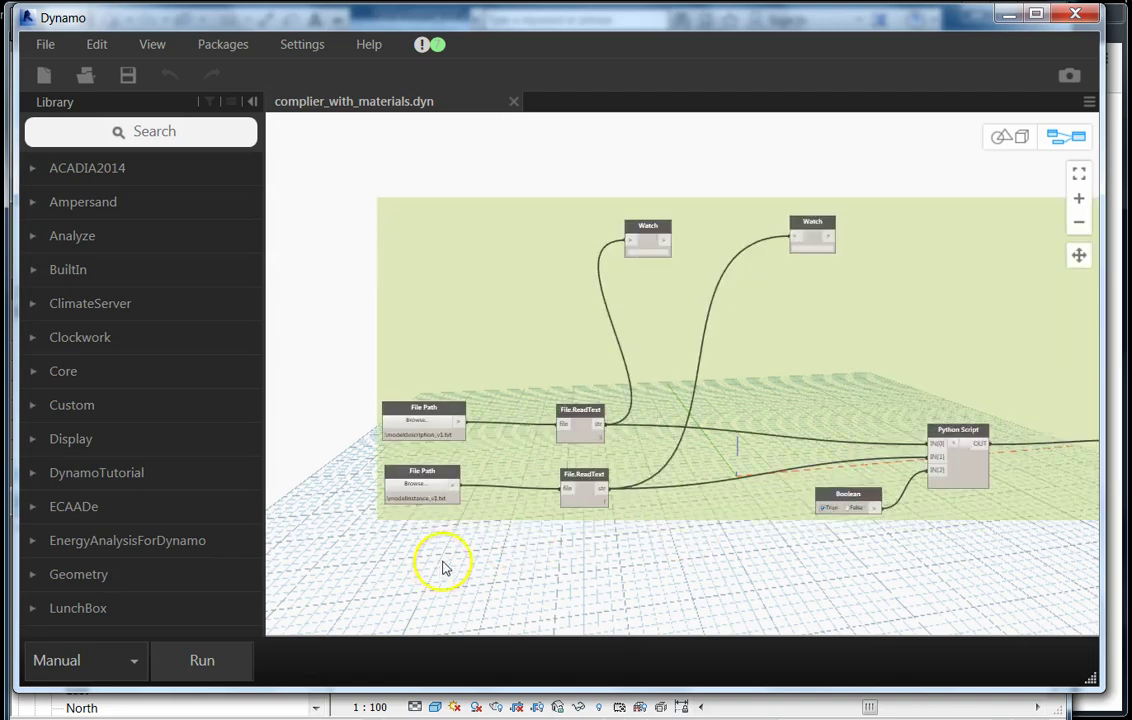
pyautogui.scroll(3, 427, 521)
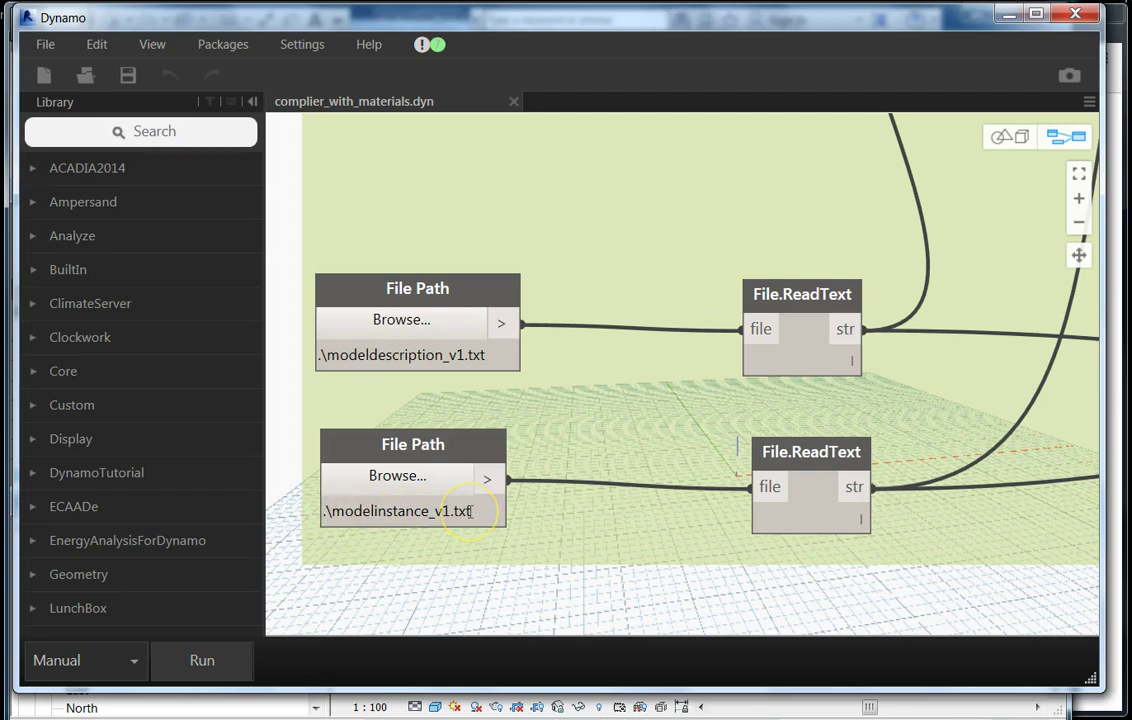
pyautogui.scroll(-6, 440, 480)
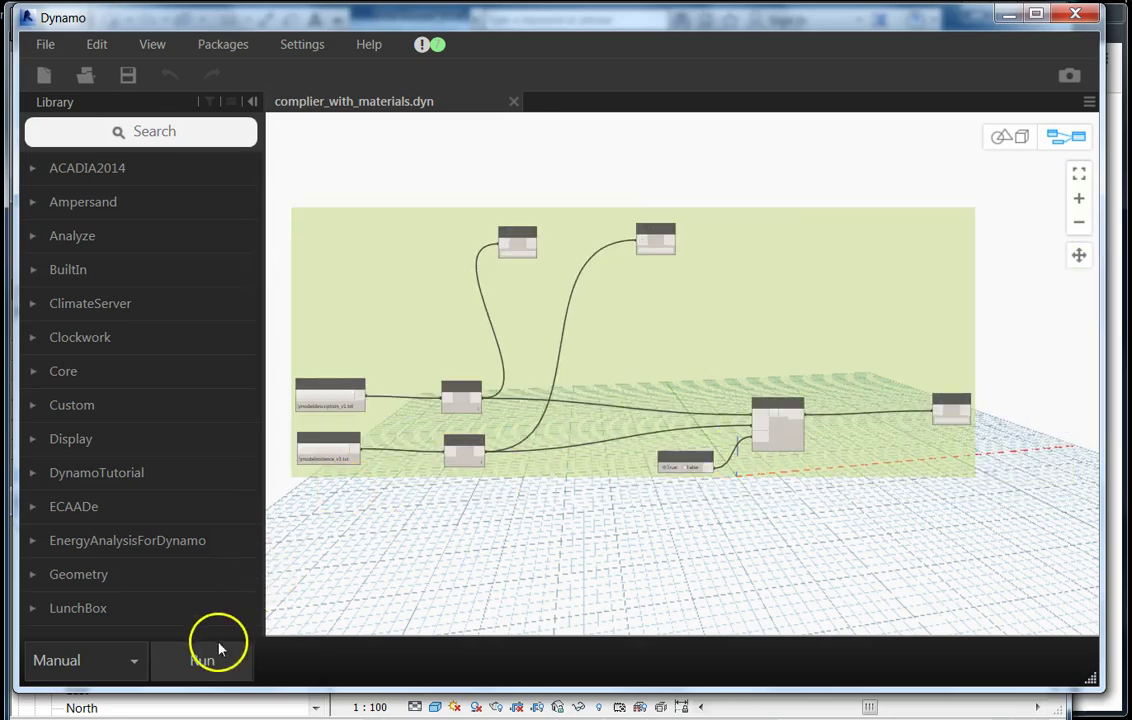
pyautogui.scroll(4, 321, 472)
pyautogui.click(205, 660)
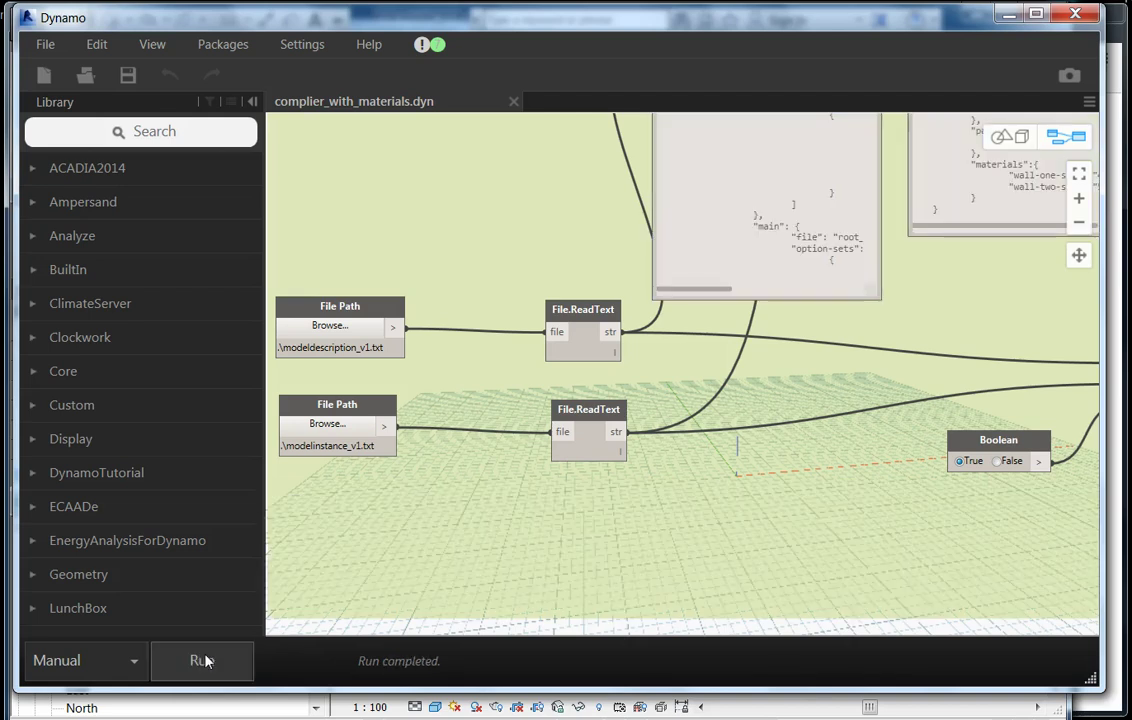
# Move Dynamo aside to view the generated three-storey house with brick and dark cladding
pyautogui.moveTo(632, 25); pyautogui.dragTo(848, 579)
pyautogui.scroll(3, 766, 273)
pyautogui.scroll(-3, 797, 404)
pyautogui.scroll(4, 810, 315)
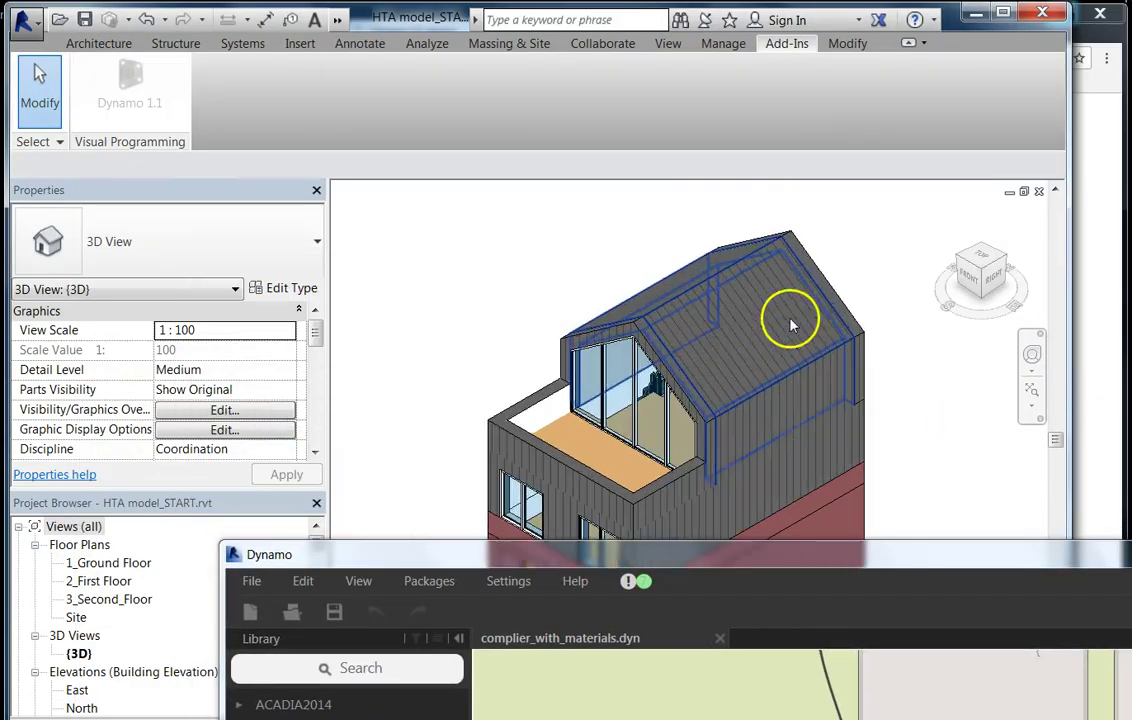
pyautogui.moveTo(769, 556); pyautogui.dragTo(897, 713)
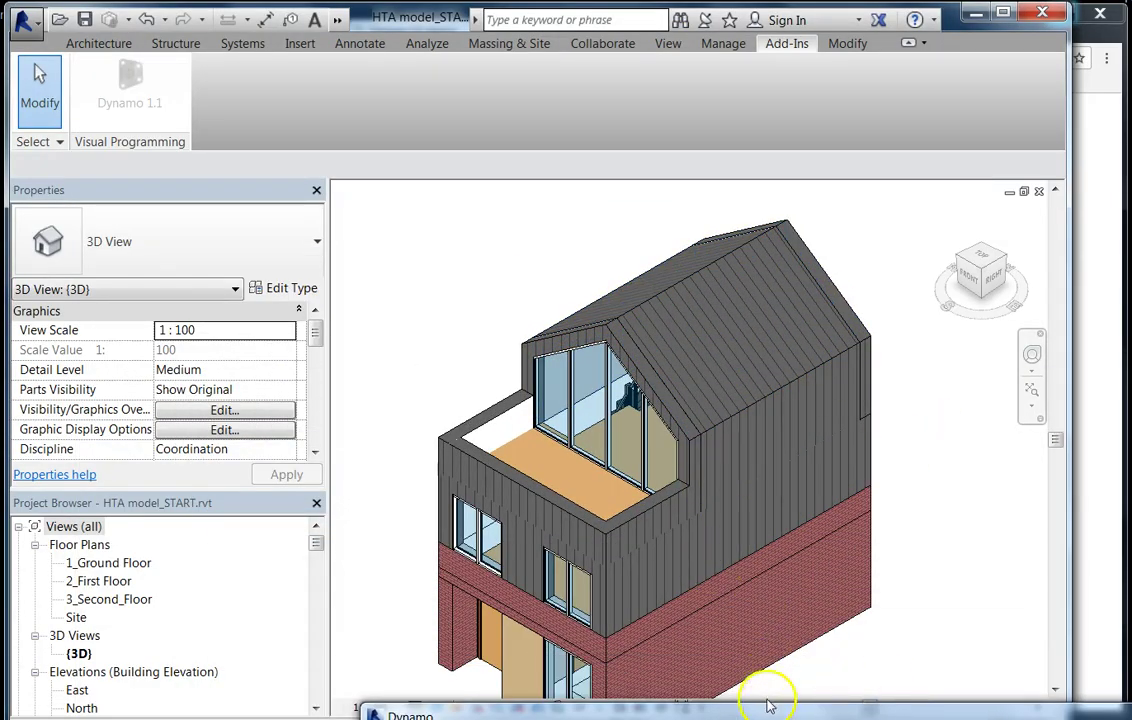